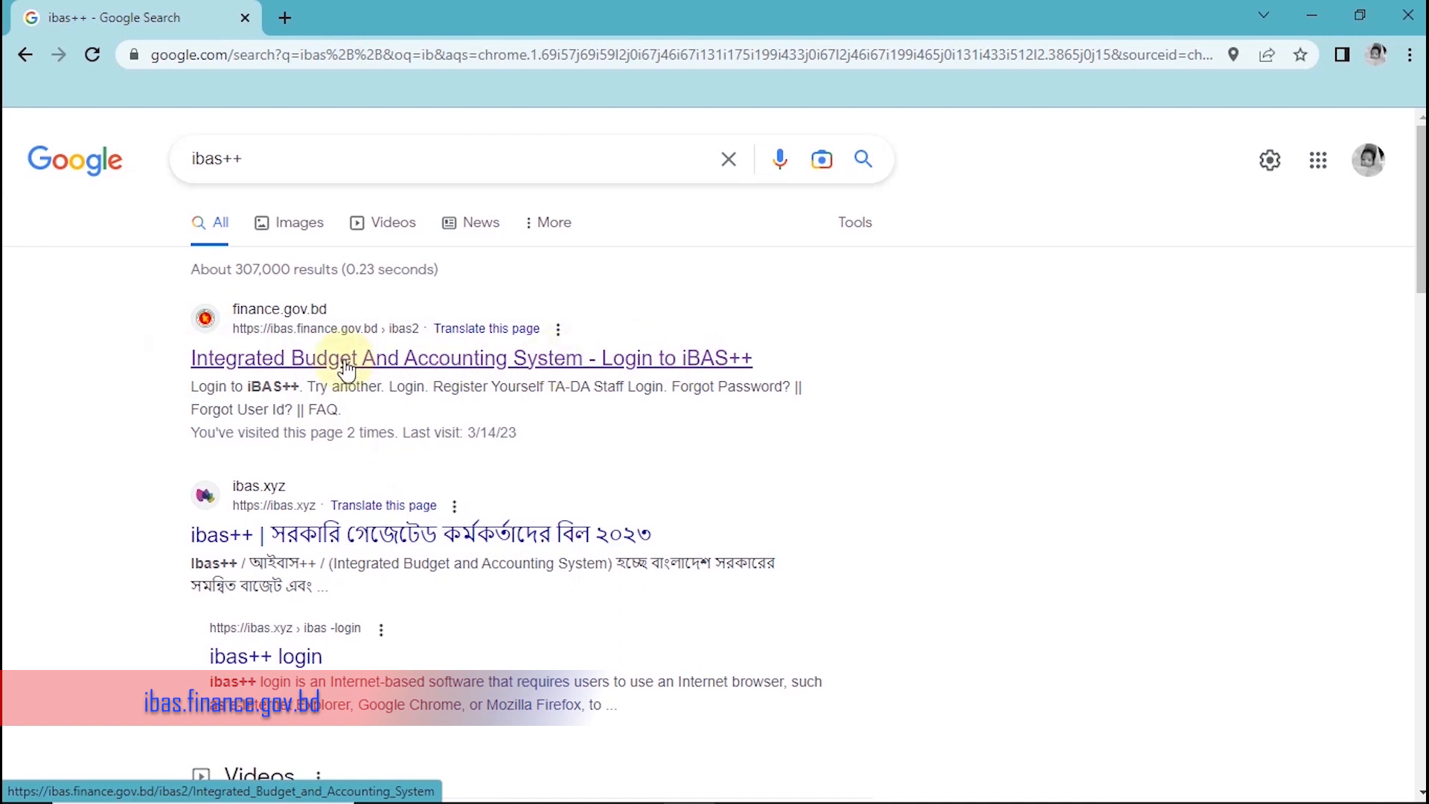
Step: Open the iBAS++ login page and log in with the user ID, account password and displayed captcha code
click(312, 360)
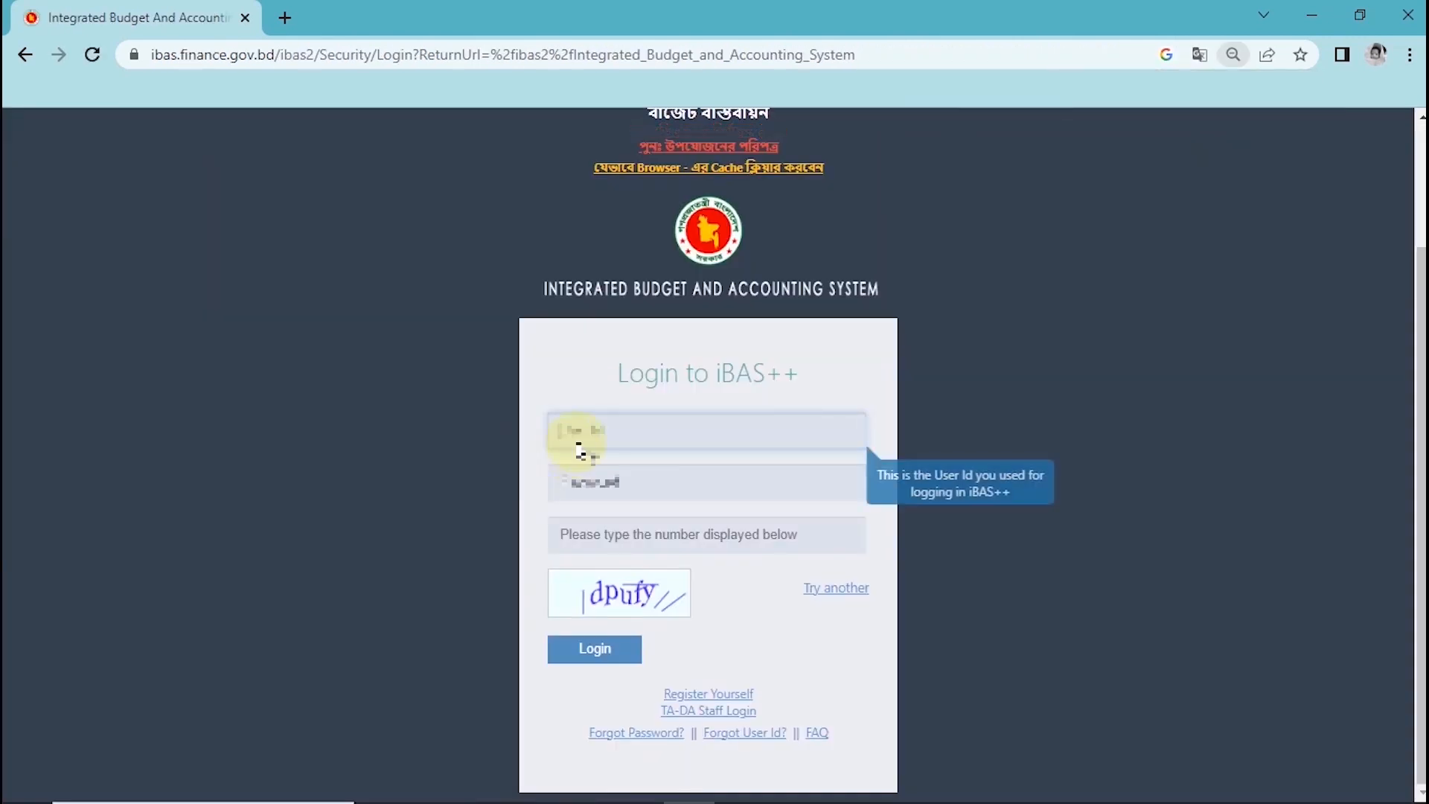
key(Tab)
key(Tab)
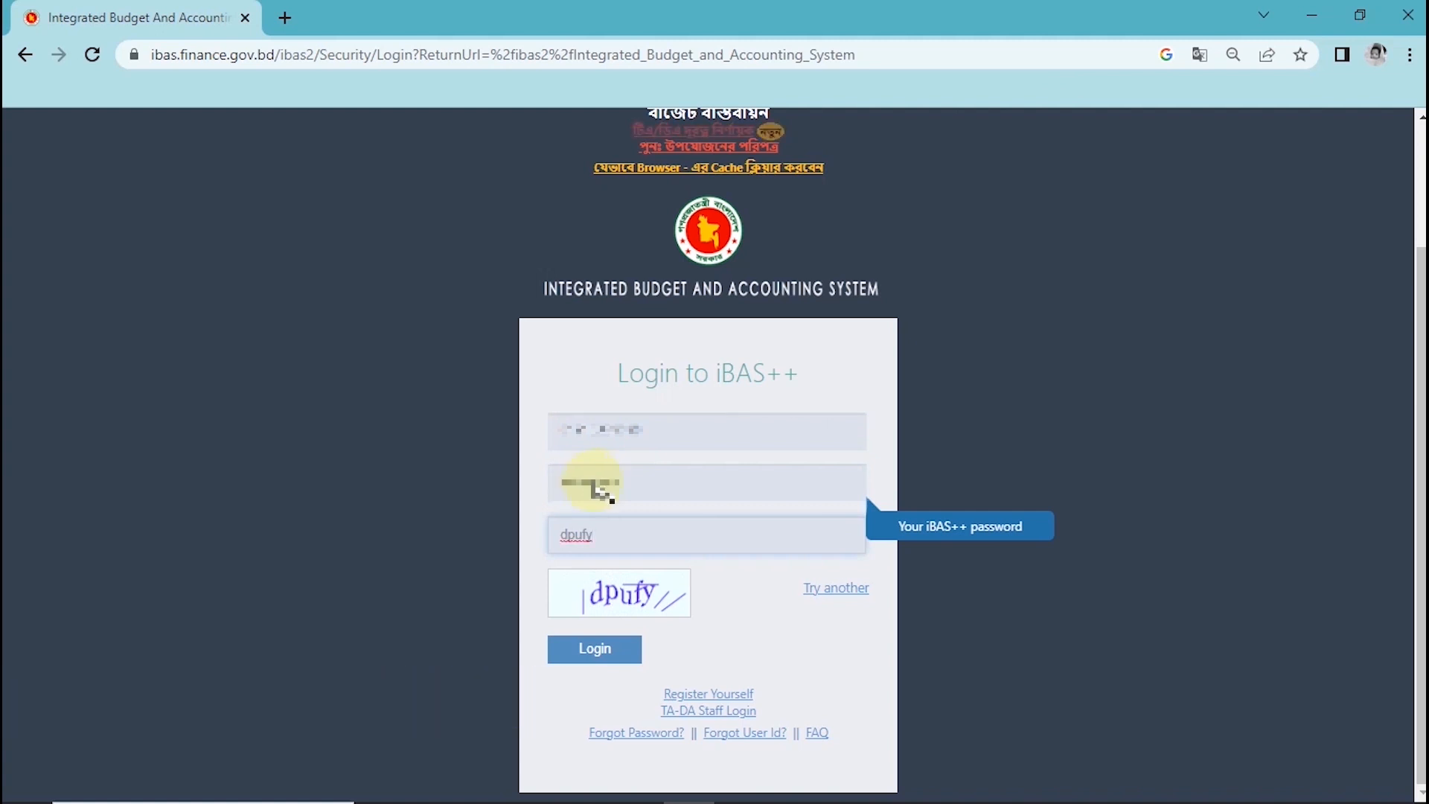
click(608, 649)
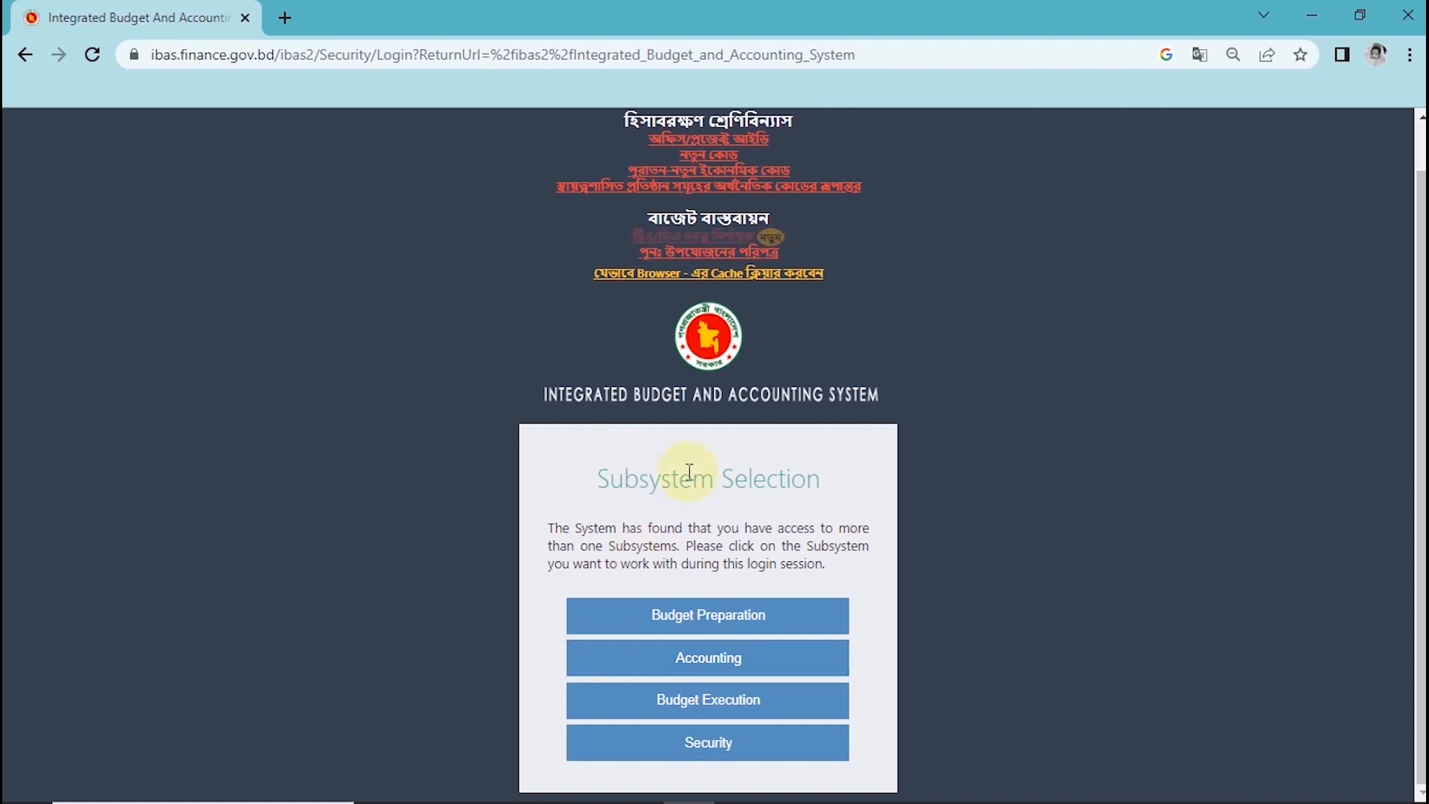
Step: Enter the Budget Execution subsystem and open the Employee Bank Account Change Request Entry(Staff) form under Bank Account Change
click(684, 705)
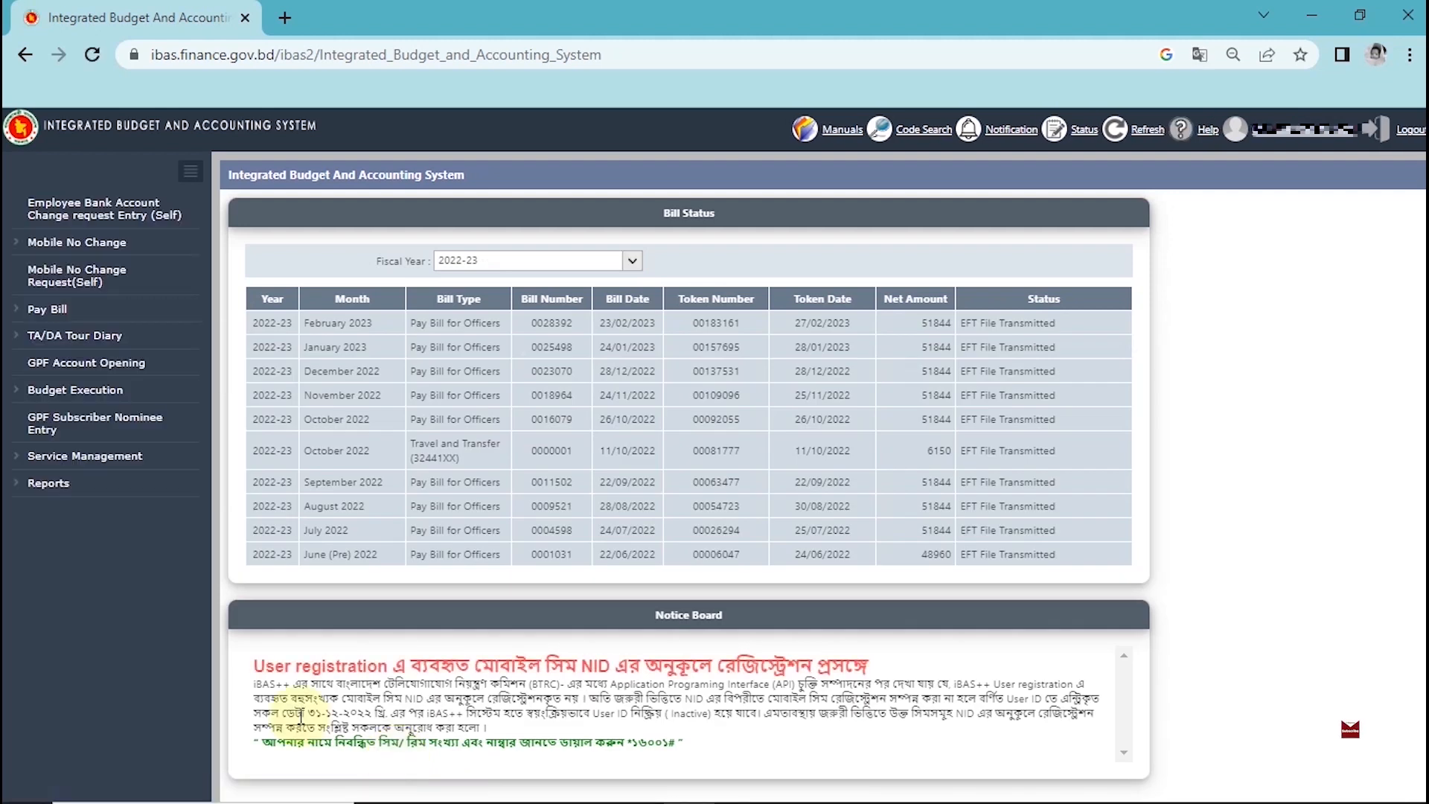
click(22, 395)
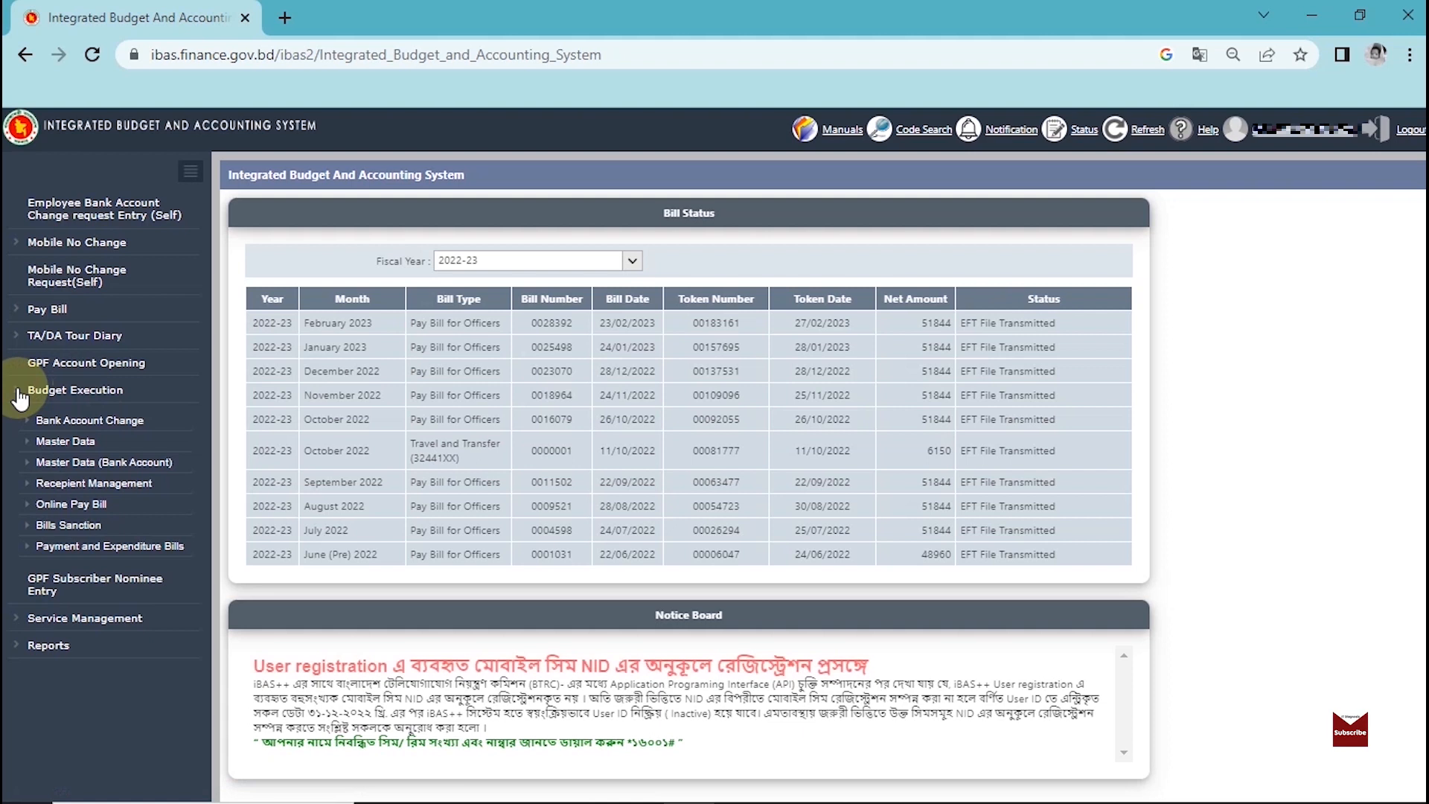
click(93, 421)
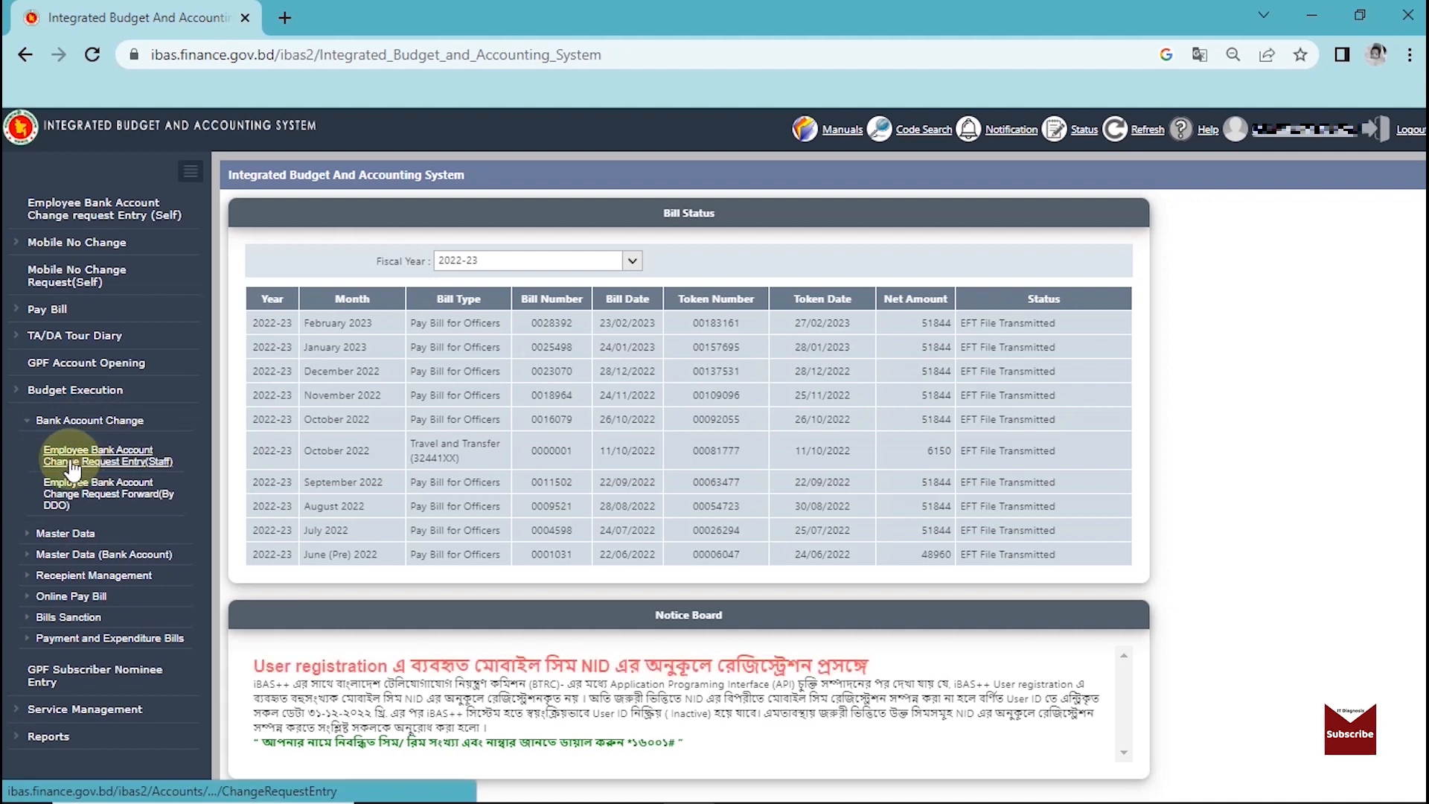
click(110, 467)
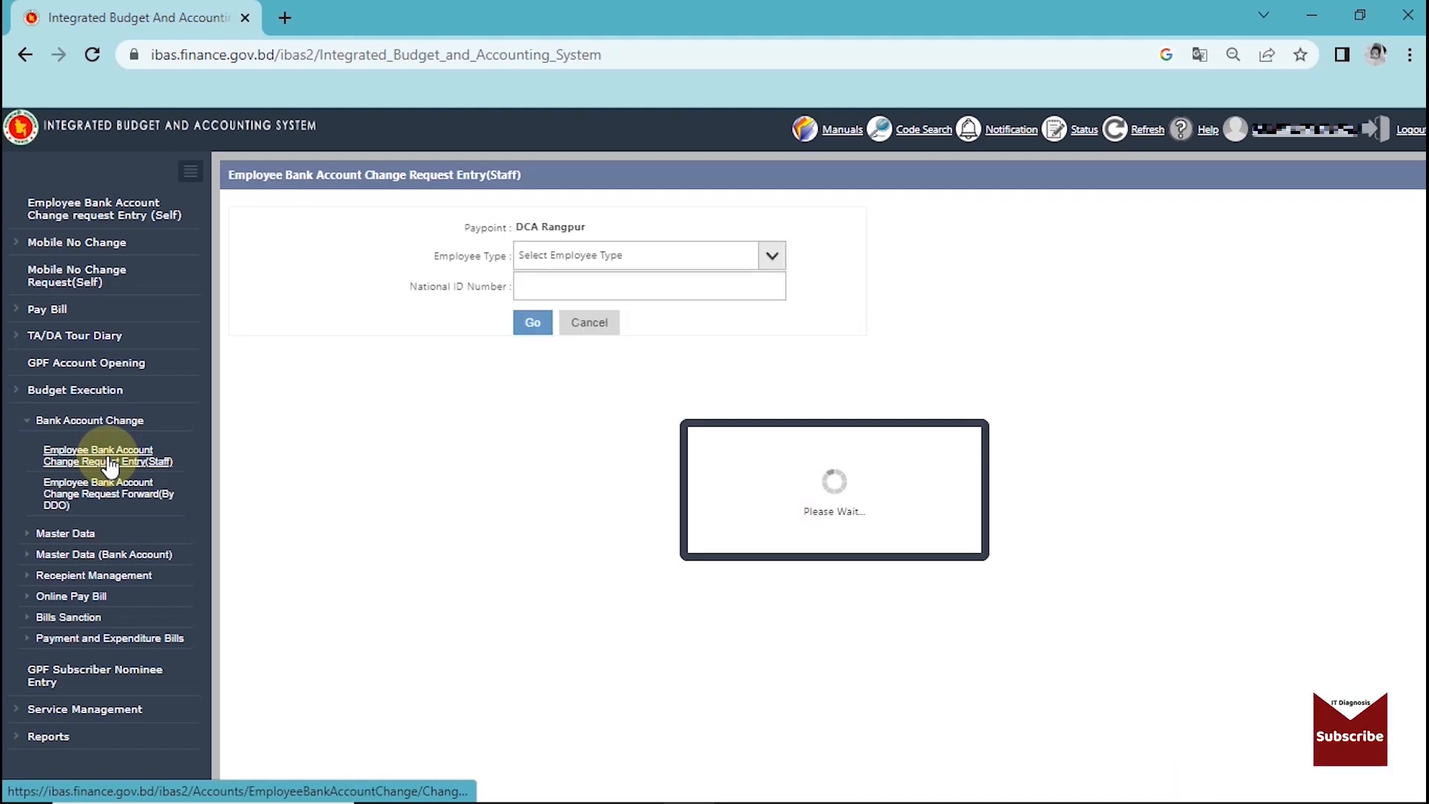
Step: Look up the employee with employee type GoB Staff and the staff member's National ID number
click(767, 261)
click(582, 369)
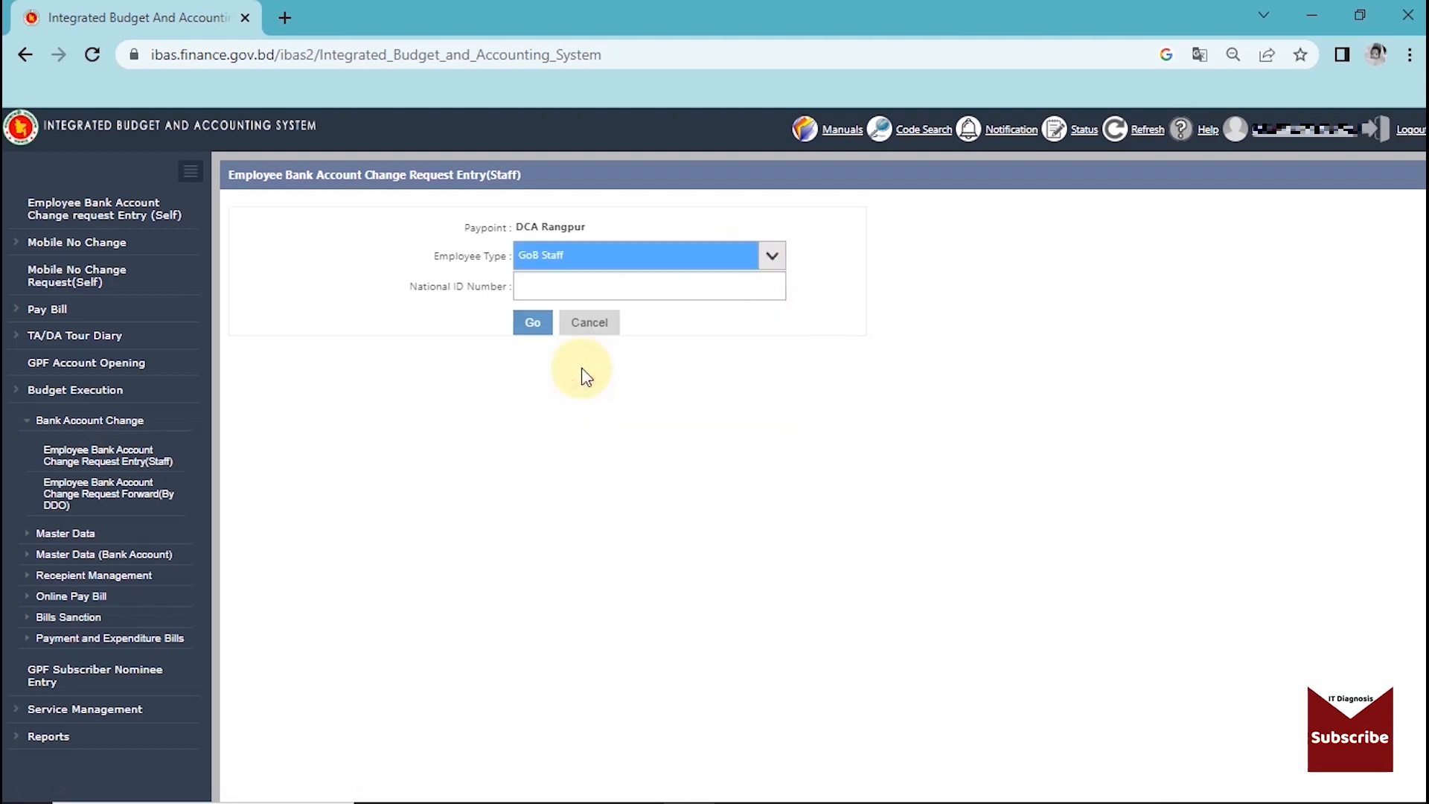
click(642, 289)
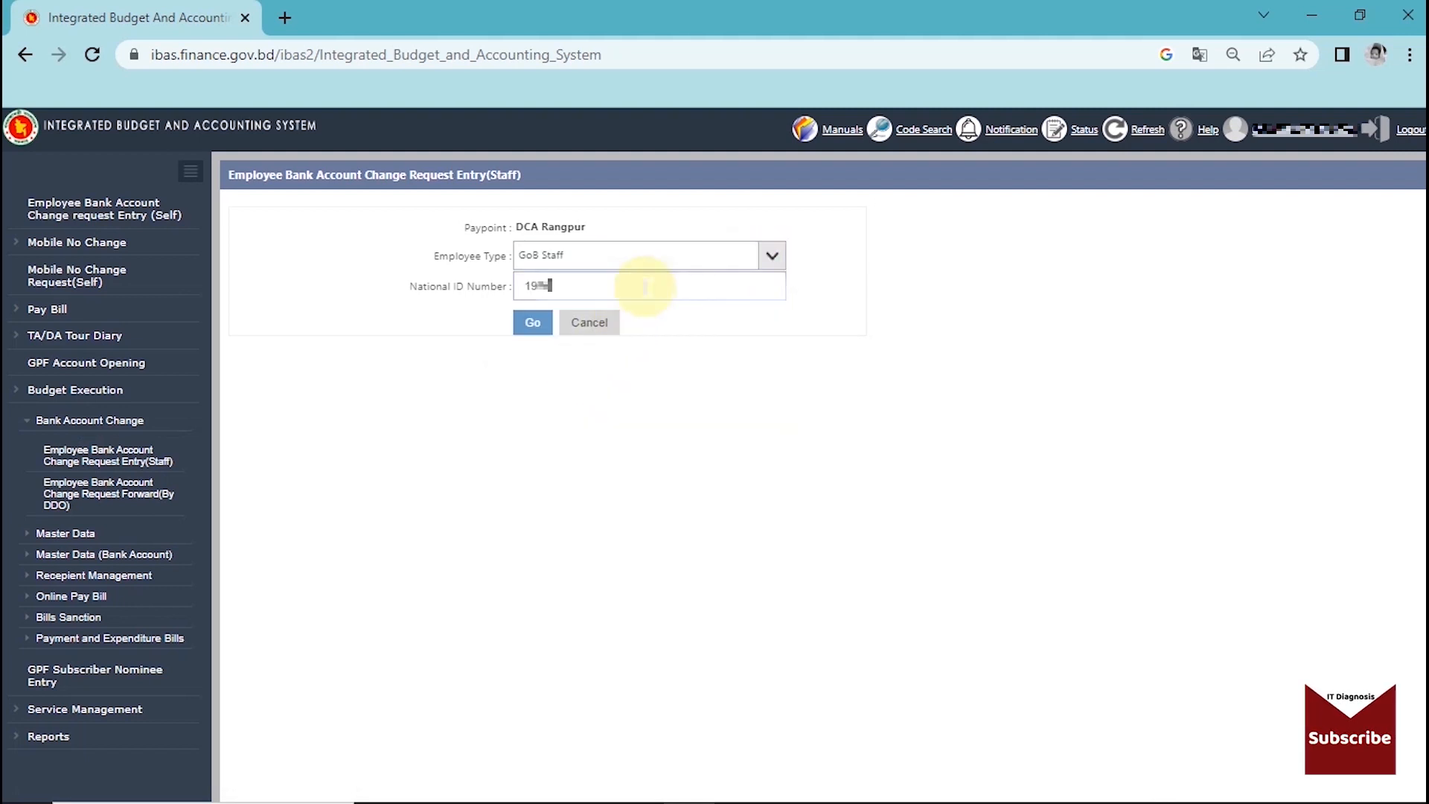
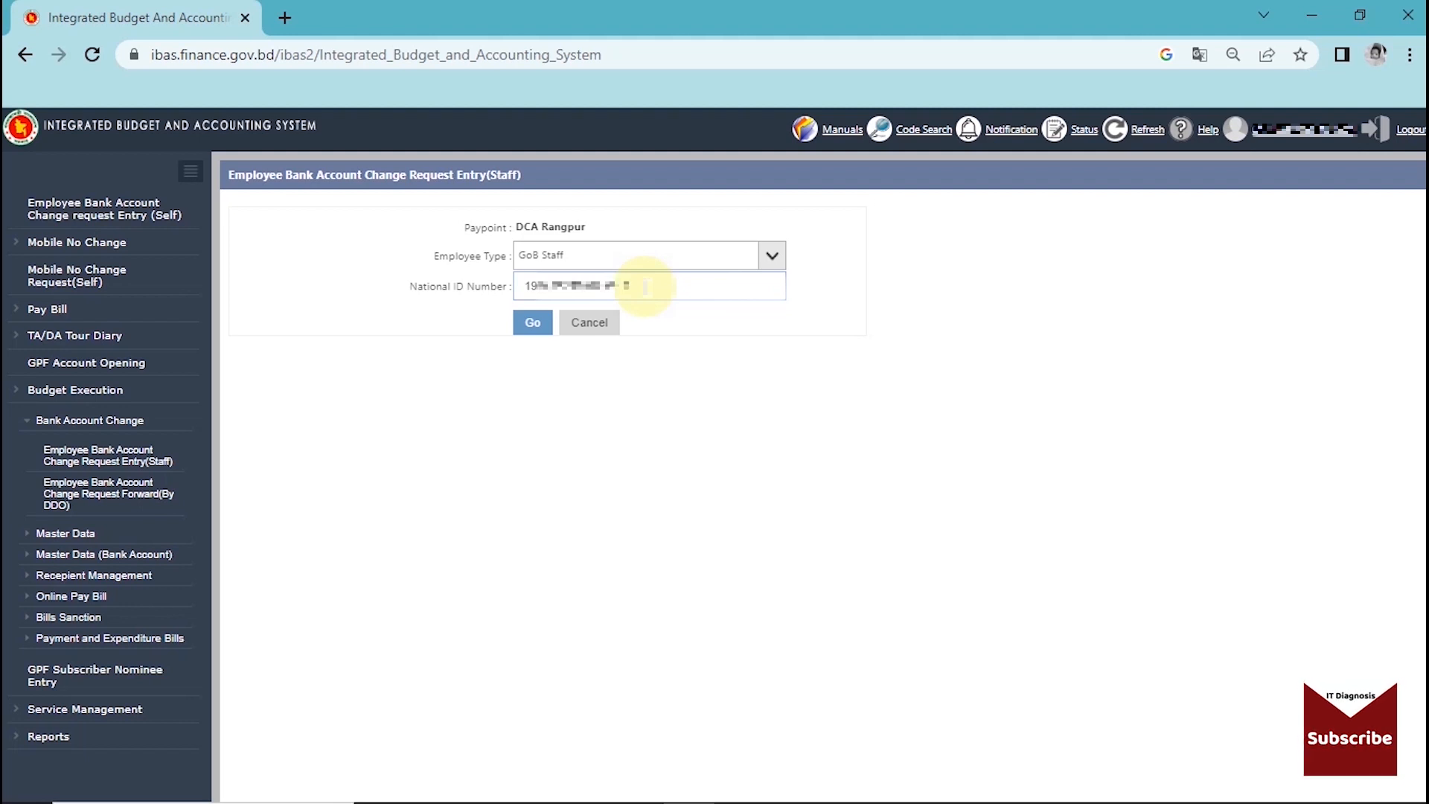
click(534, 326)
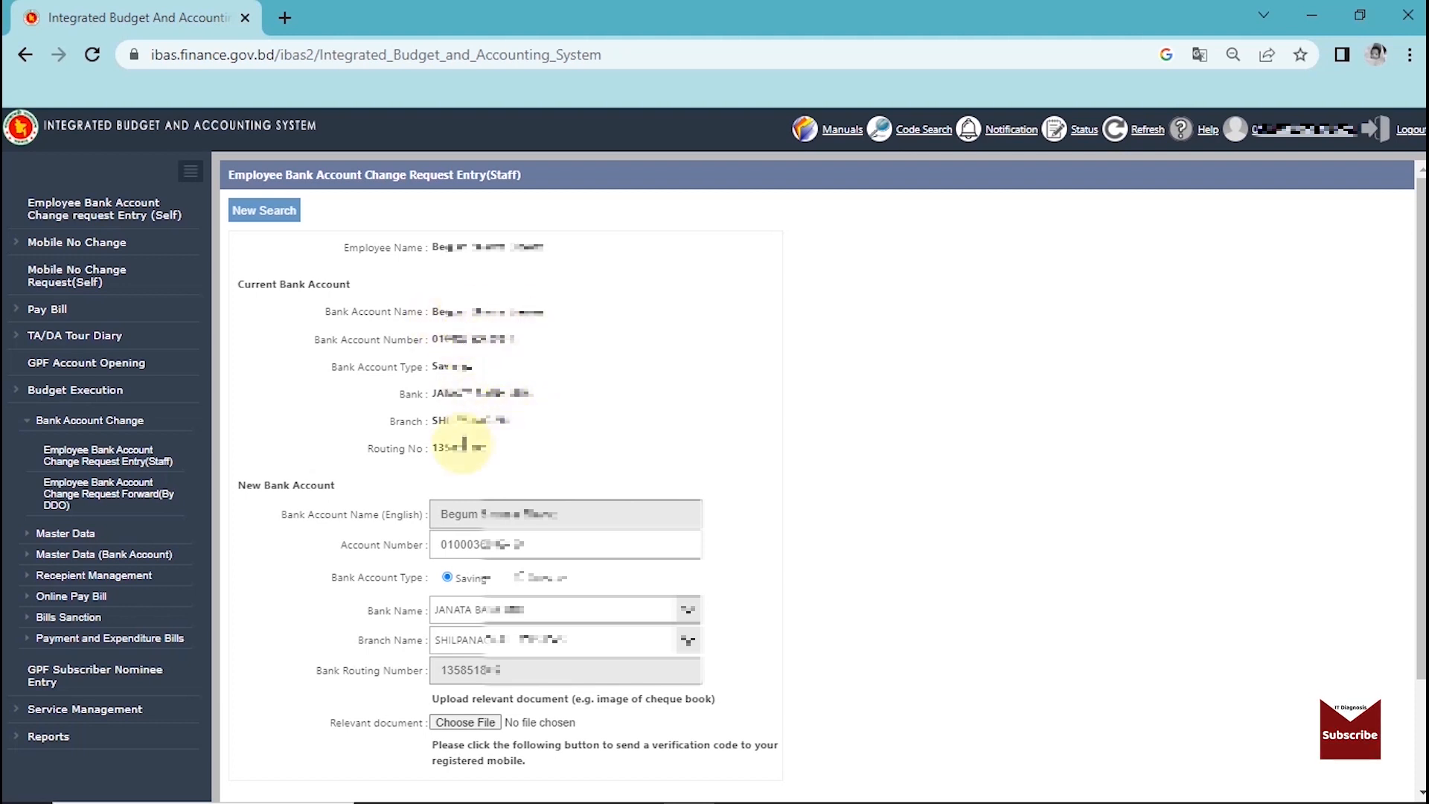
Step: Replace the account number in the New Bank Account section with the employee's new bank account number
scroll(512, 460, down, 1)
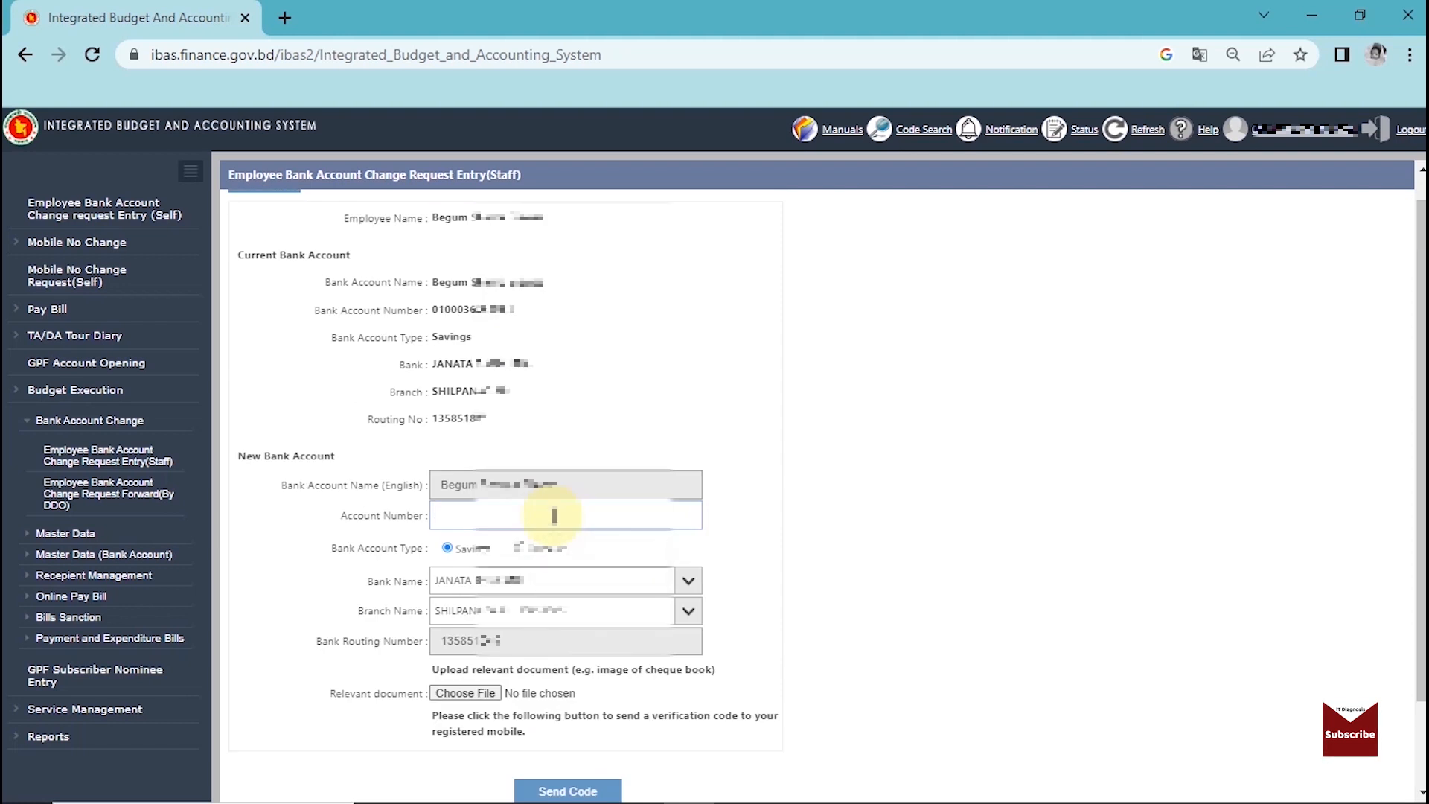
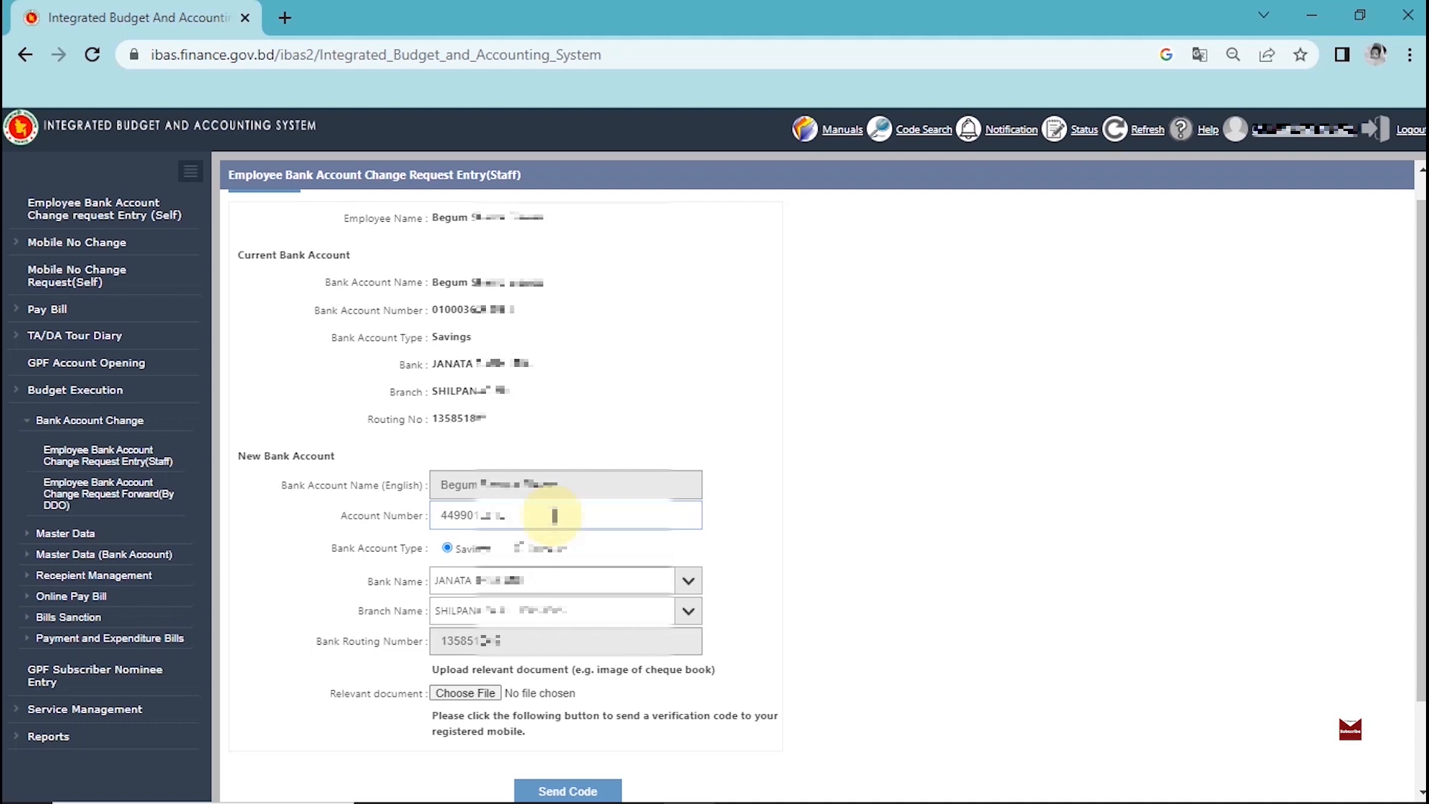
Step: Set the new account's bank to RUPALI BANK LTD. and choose its Ladies branch
click(631, 583)
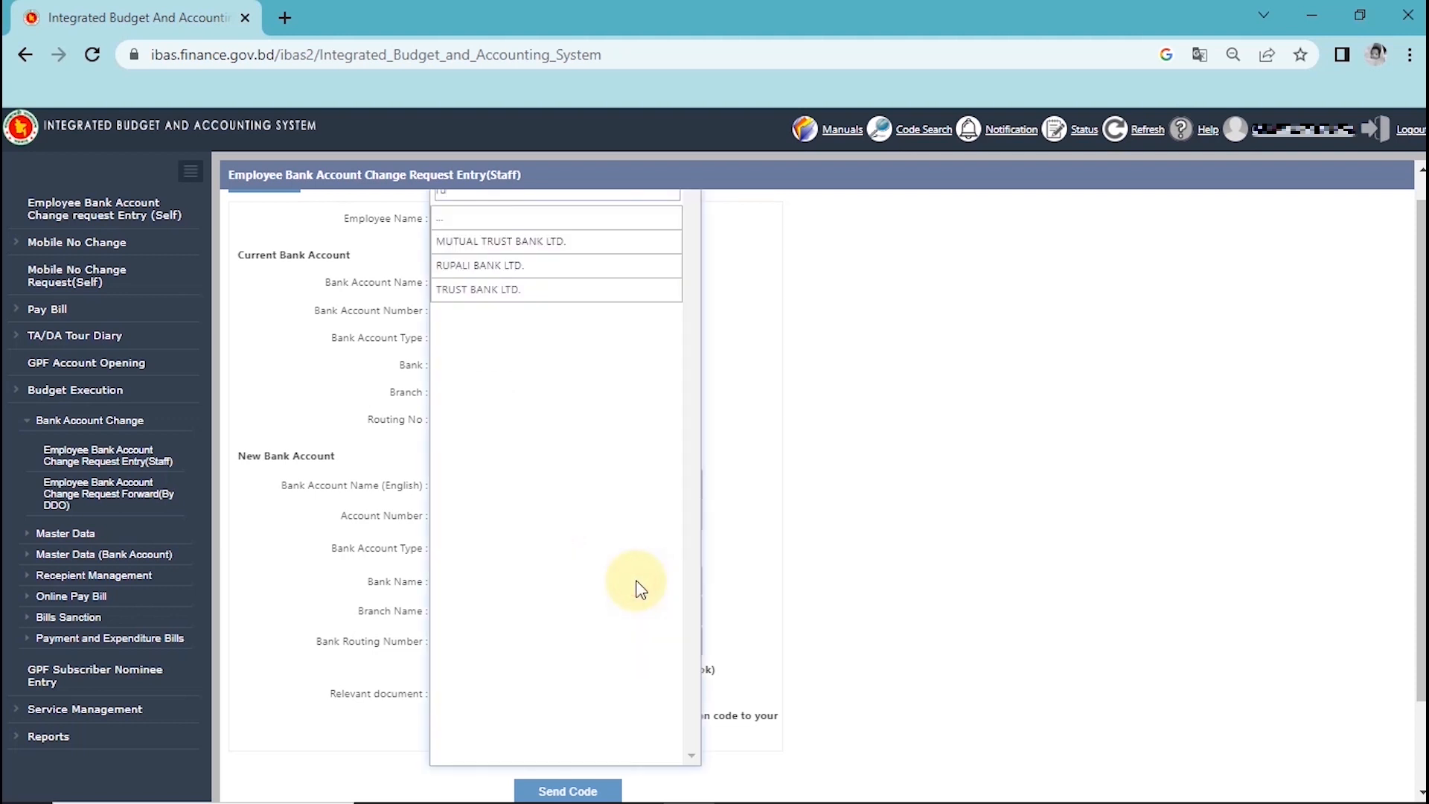
click(478, 268)
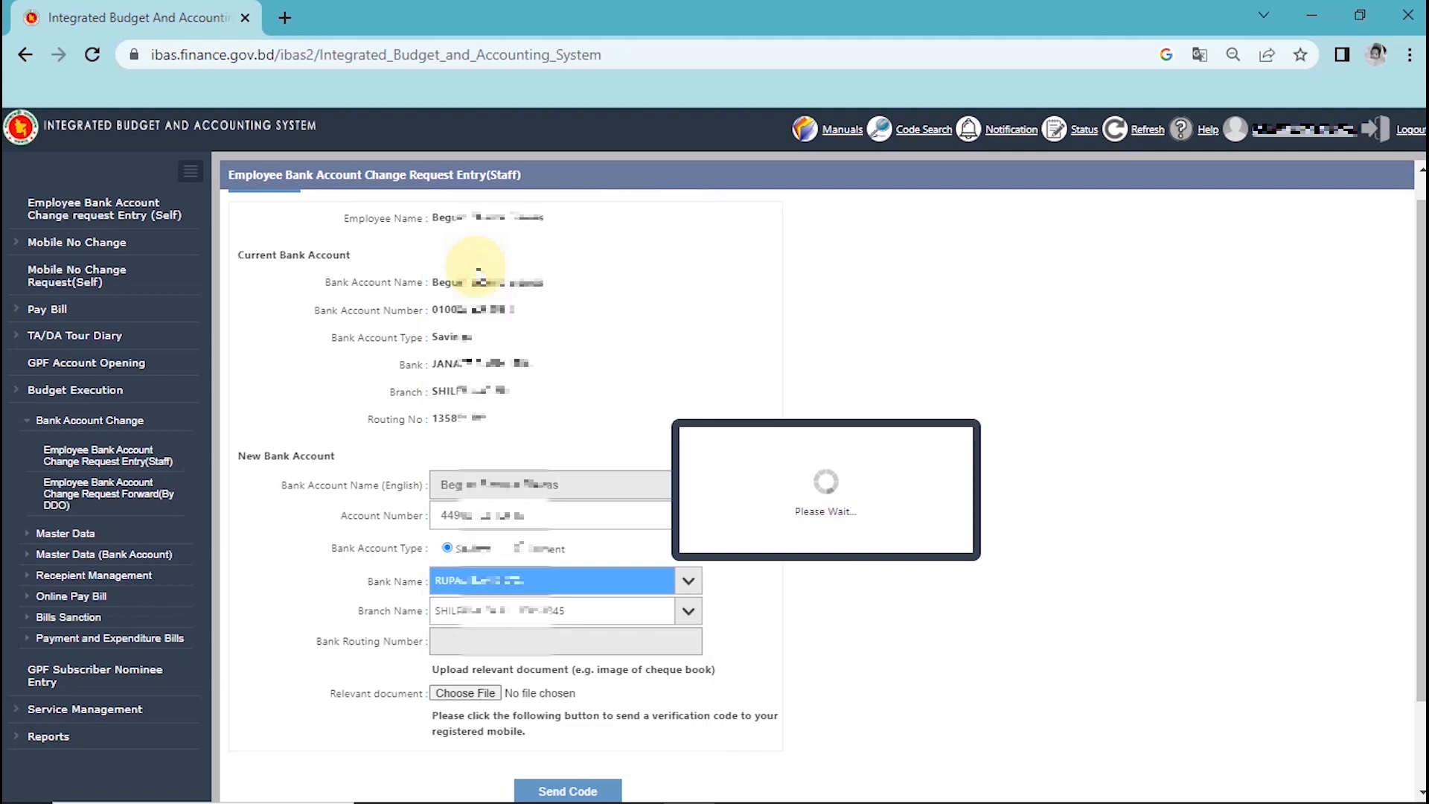
click(688, 615)
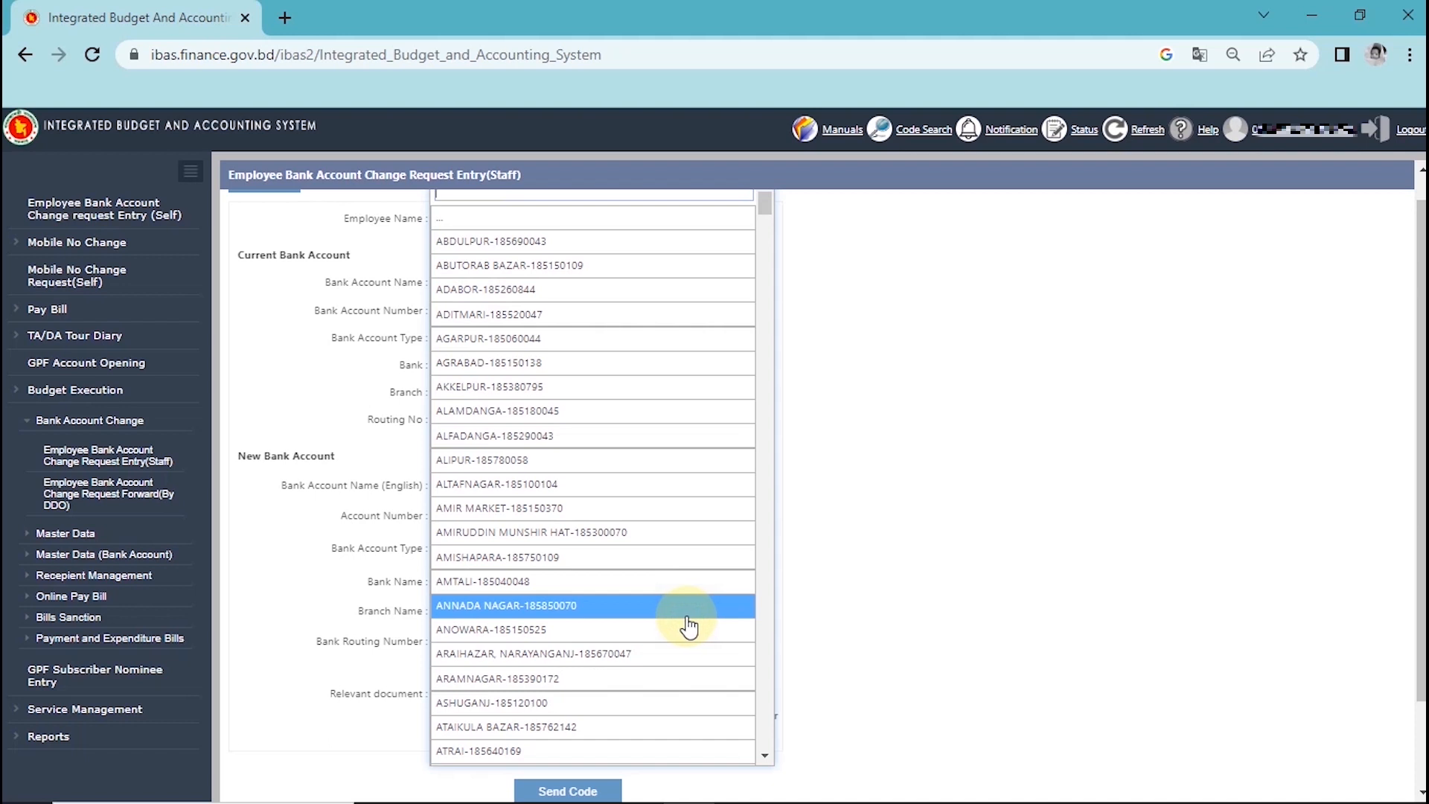
text(l)
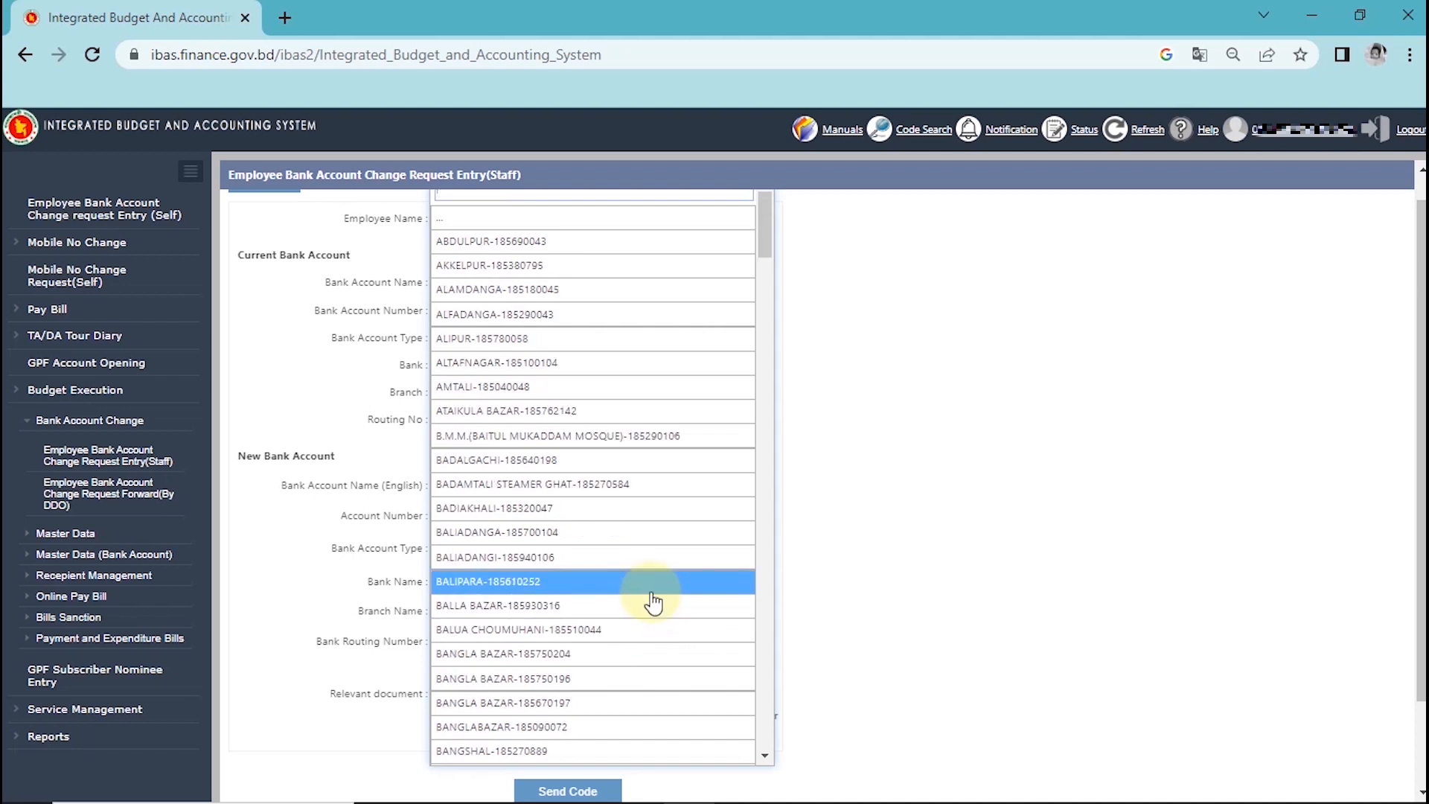
scroll(646, 596, down, 10)
click(536, 527)
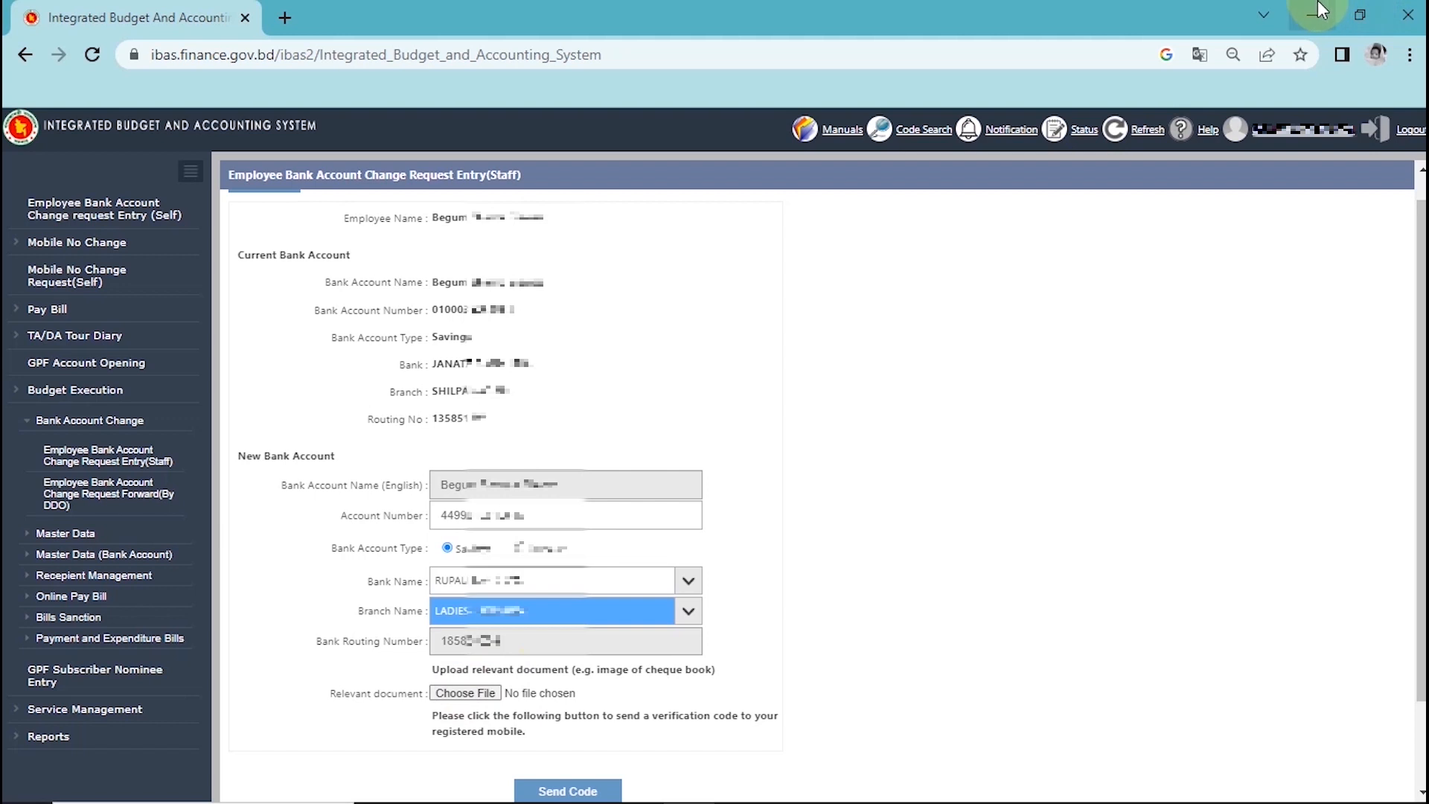
Step: Attach the employee's PDF from the Desktop as the relevant document for the new bank account
click(475, 692)
drag(701, 146, 698, 365)
click(373, 346)
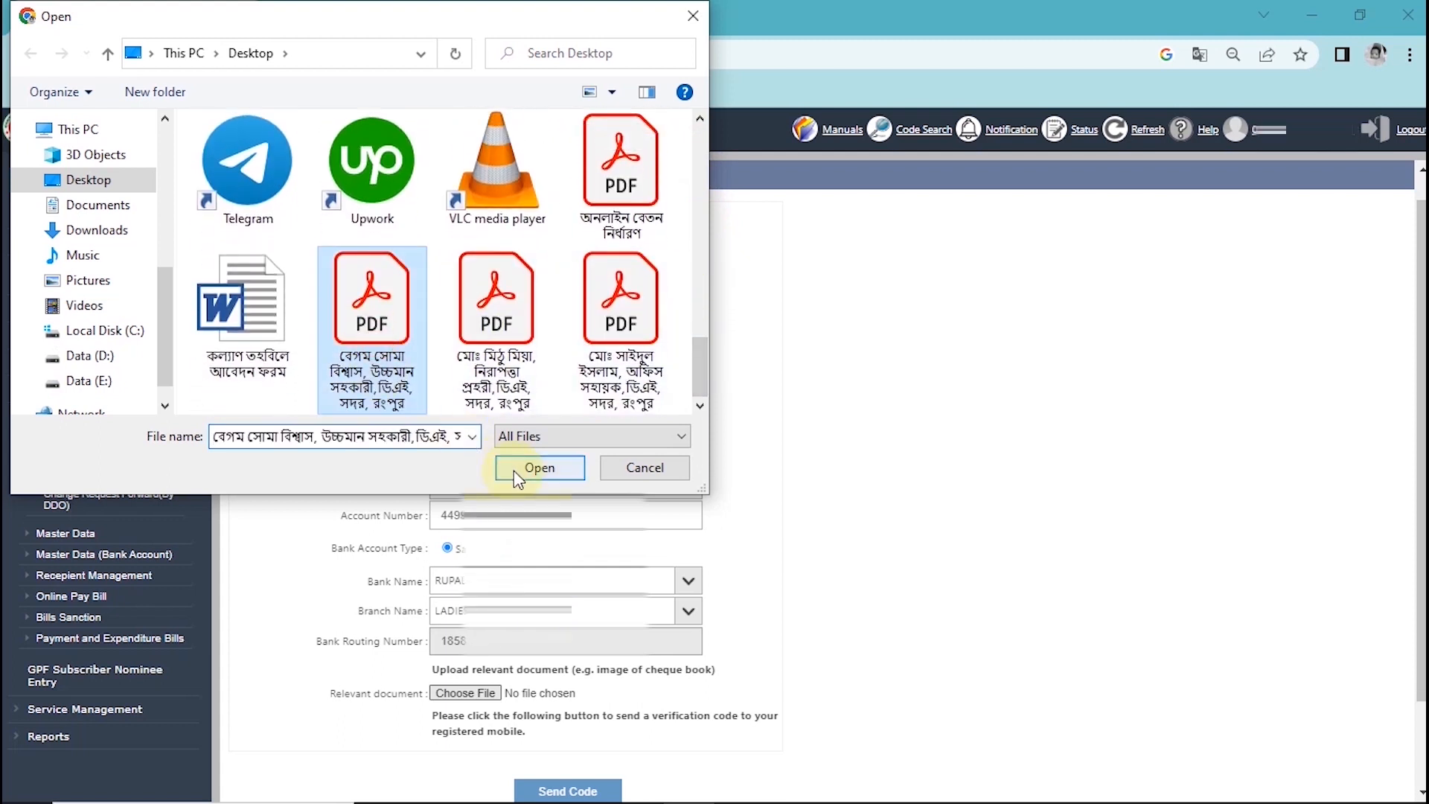
click(530, 468)
Step: Send the verification code for the bank account change request to the registered mobile and confirm
scroll(692, 745, down, 2)
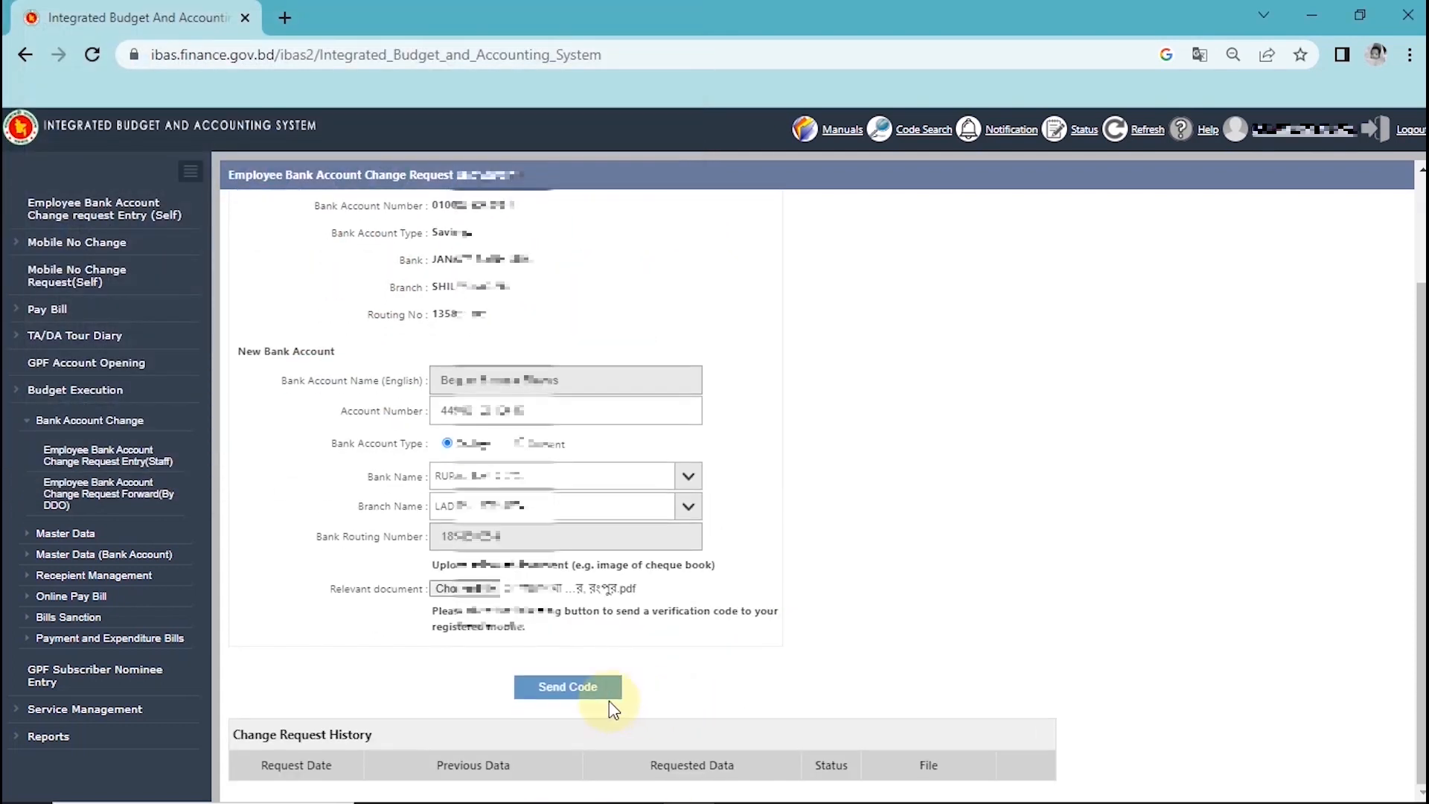
click(551, 689)
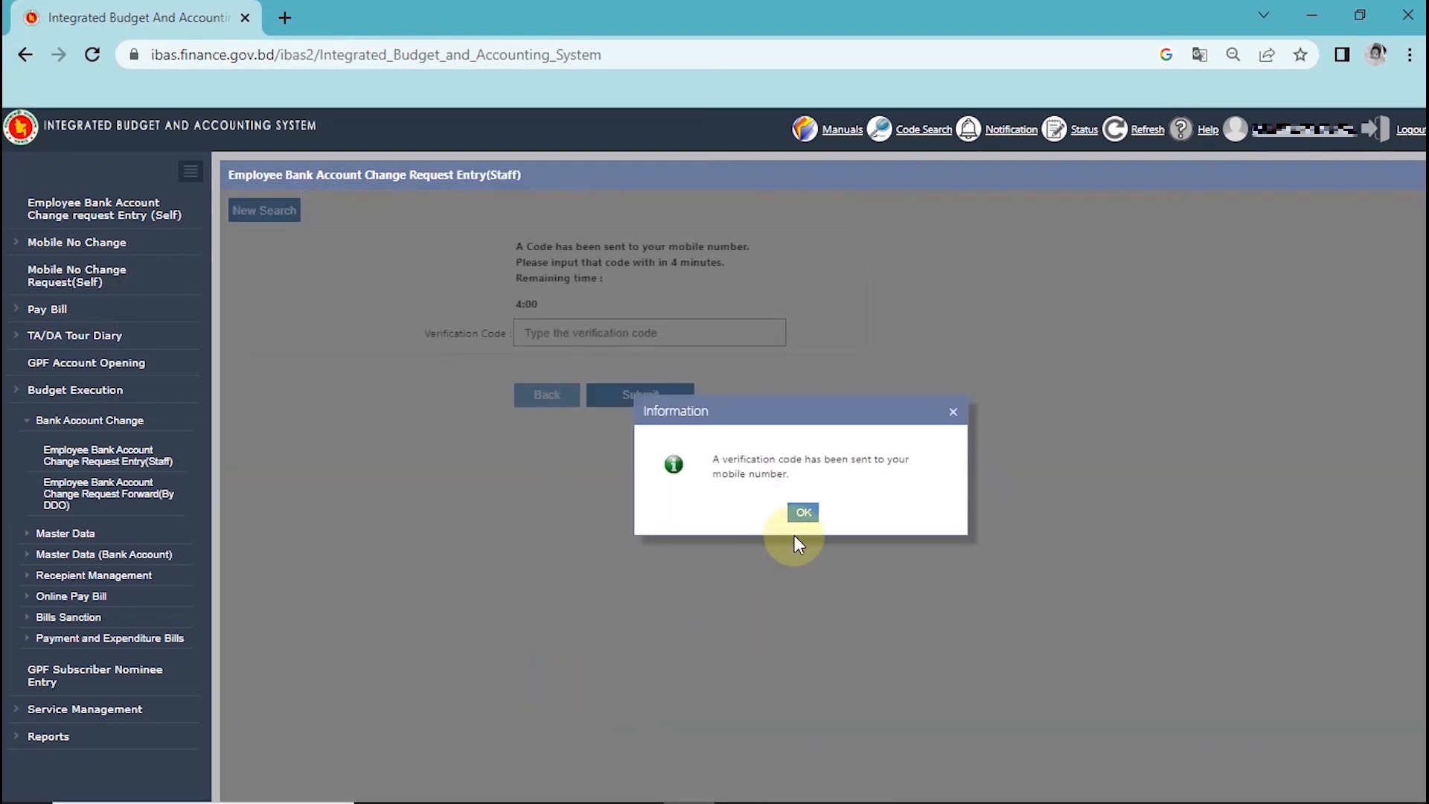
click(803, 512)
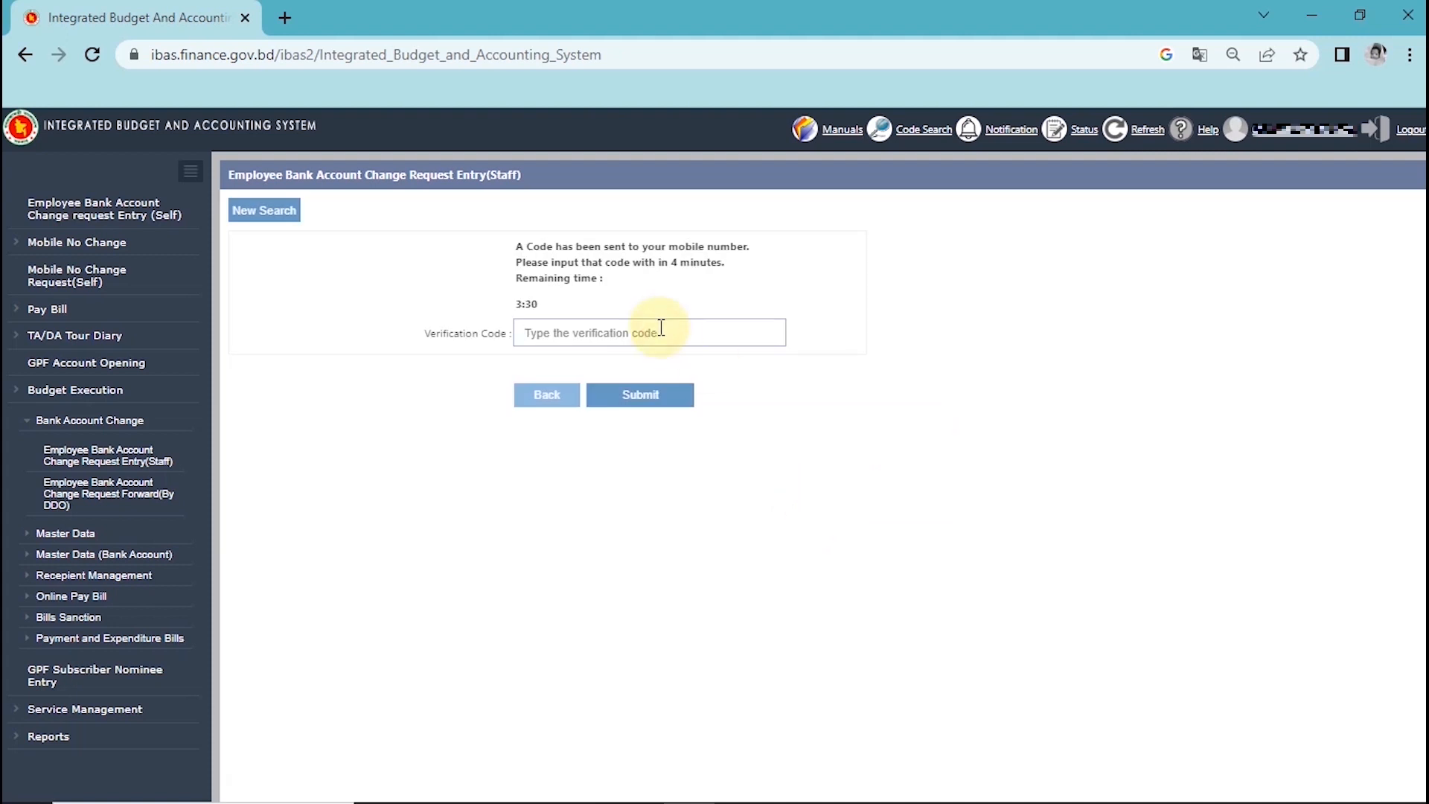
Step: Enter the verification code received by mobile, submit the bank account change request and close the confirmation
click(660, 328)
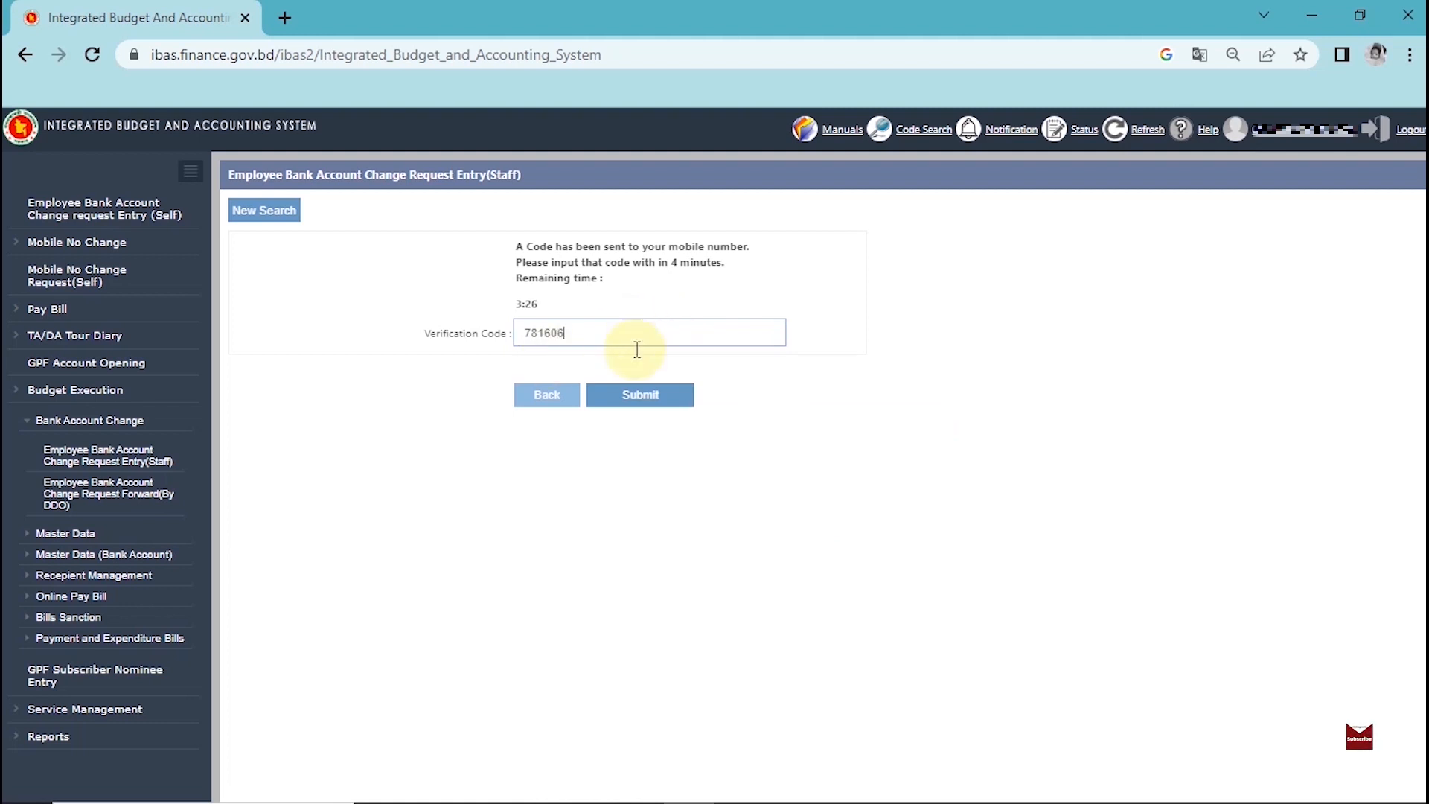
click(646, 396)
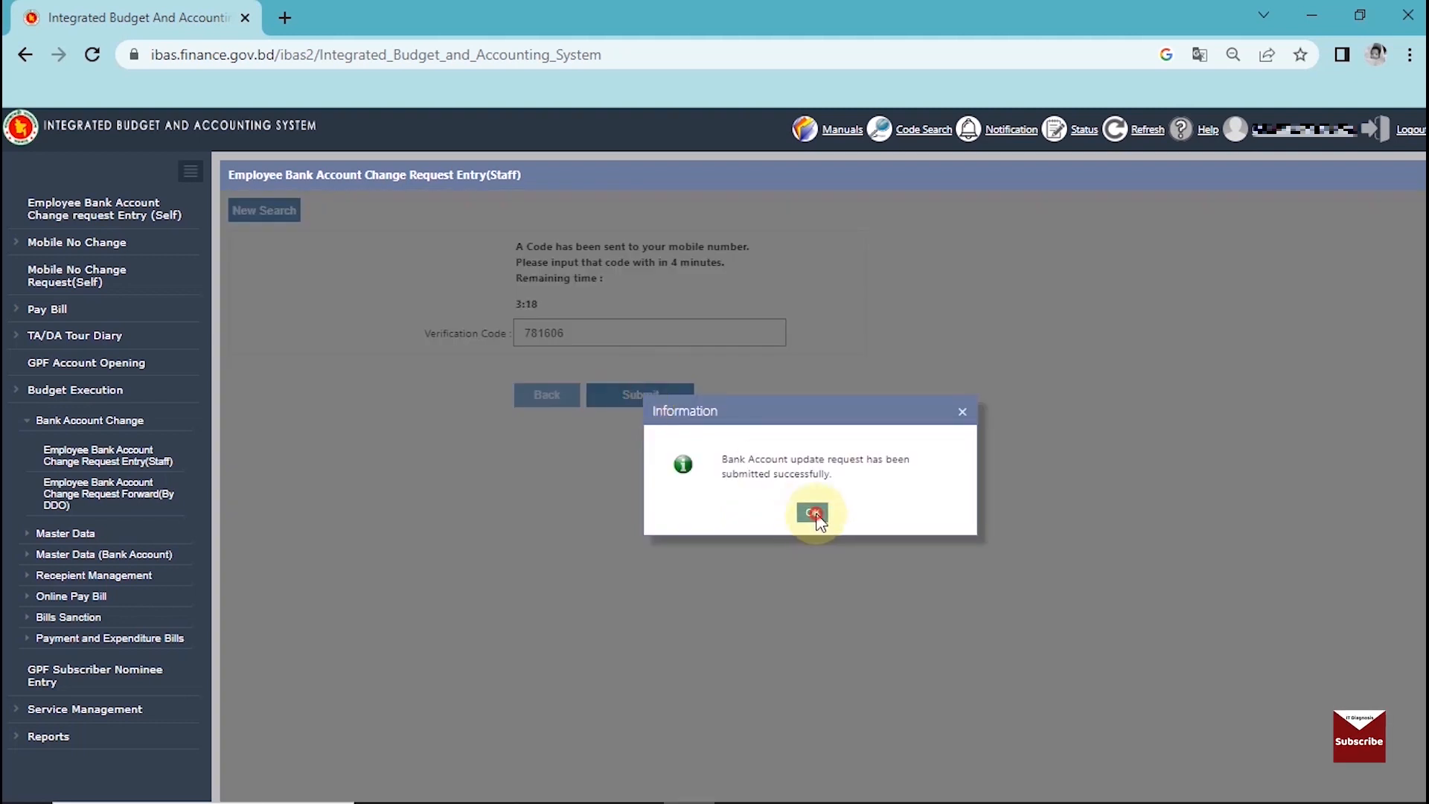
click(813, 513)
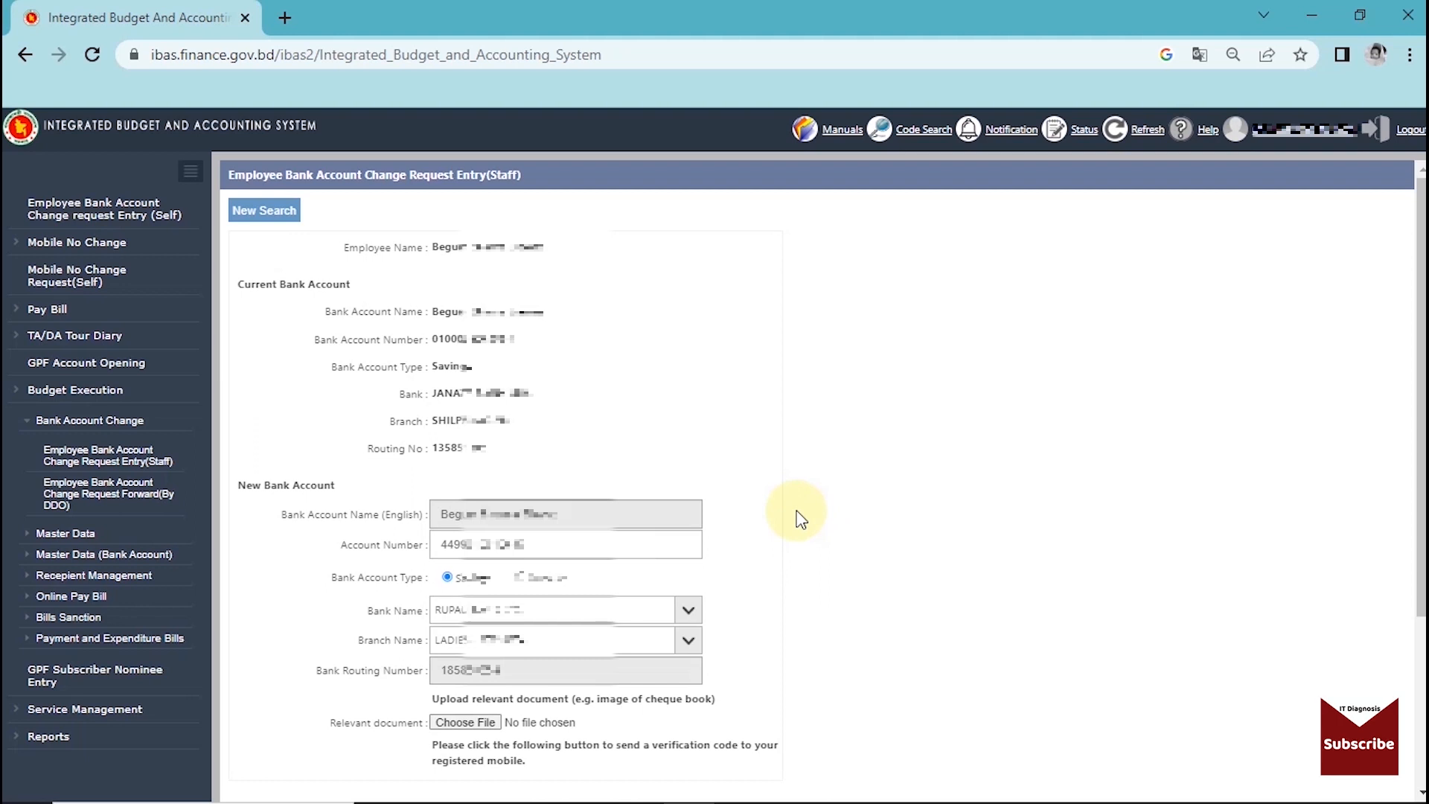
Step: Examine the submitted entry in Change Request History and its attached cheque document, closing the document when done
scroll(800, 518, down, 3)
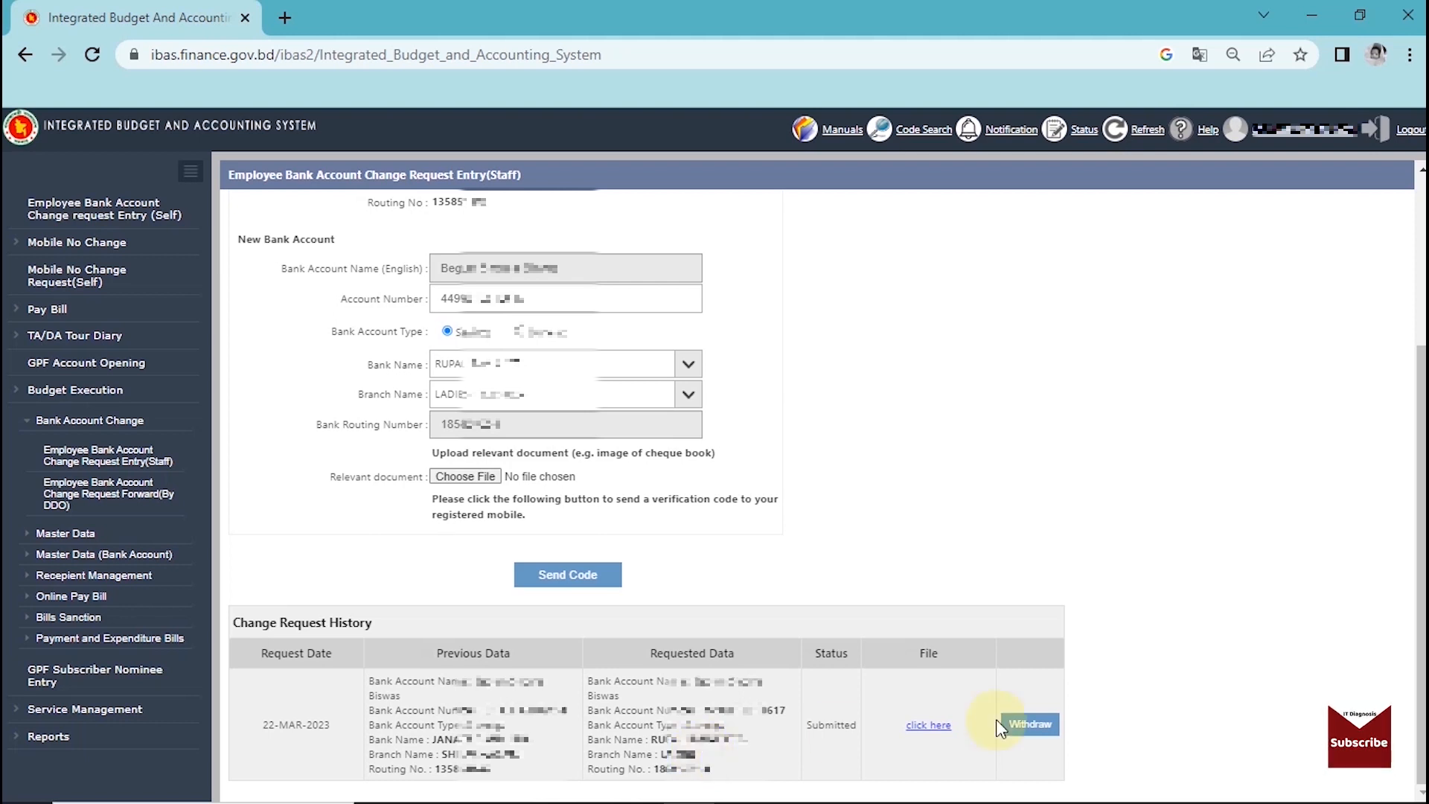
click(928, 726)
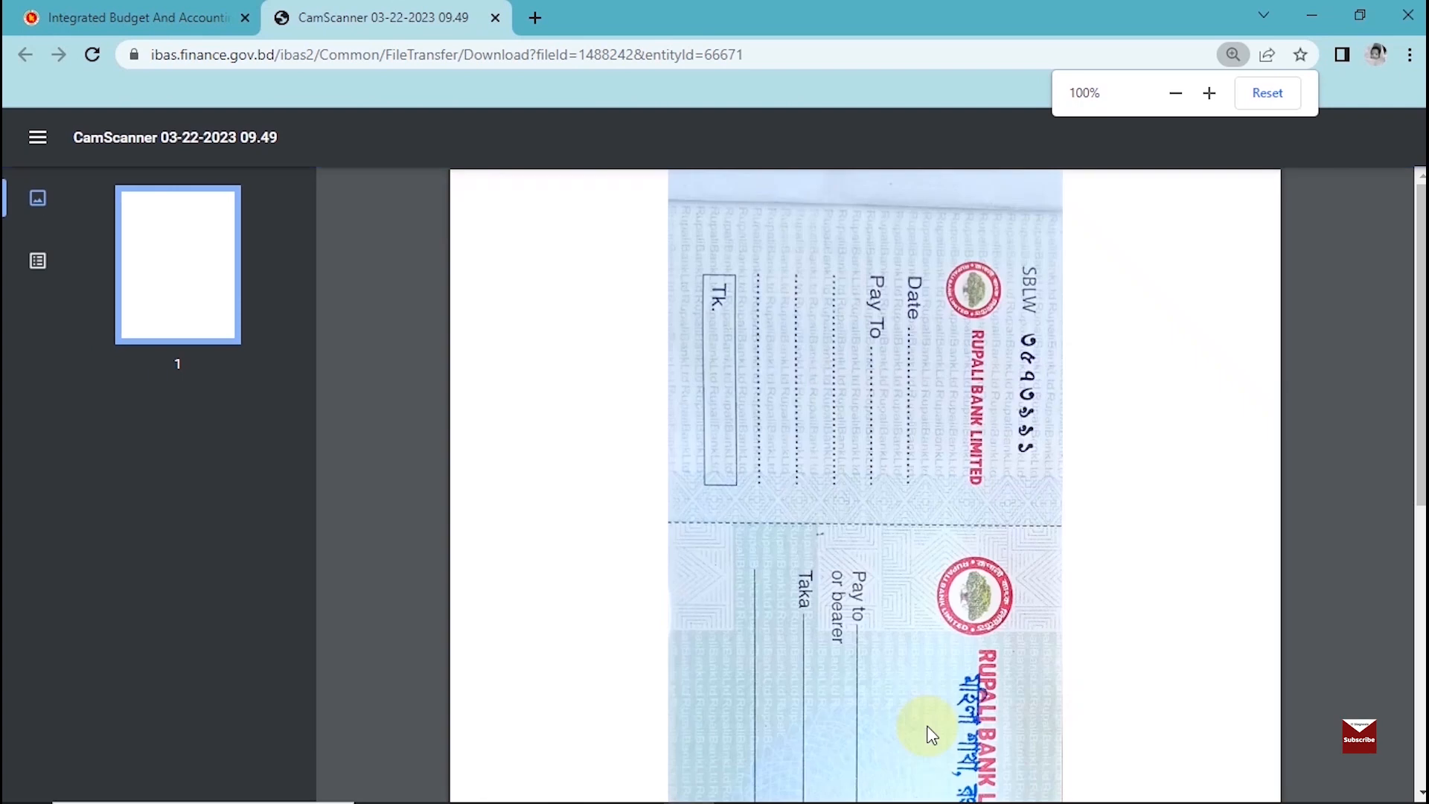
scroll(958, 619, down, 4)
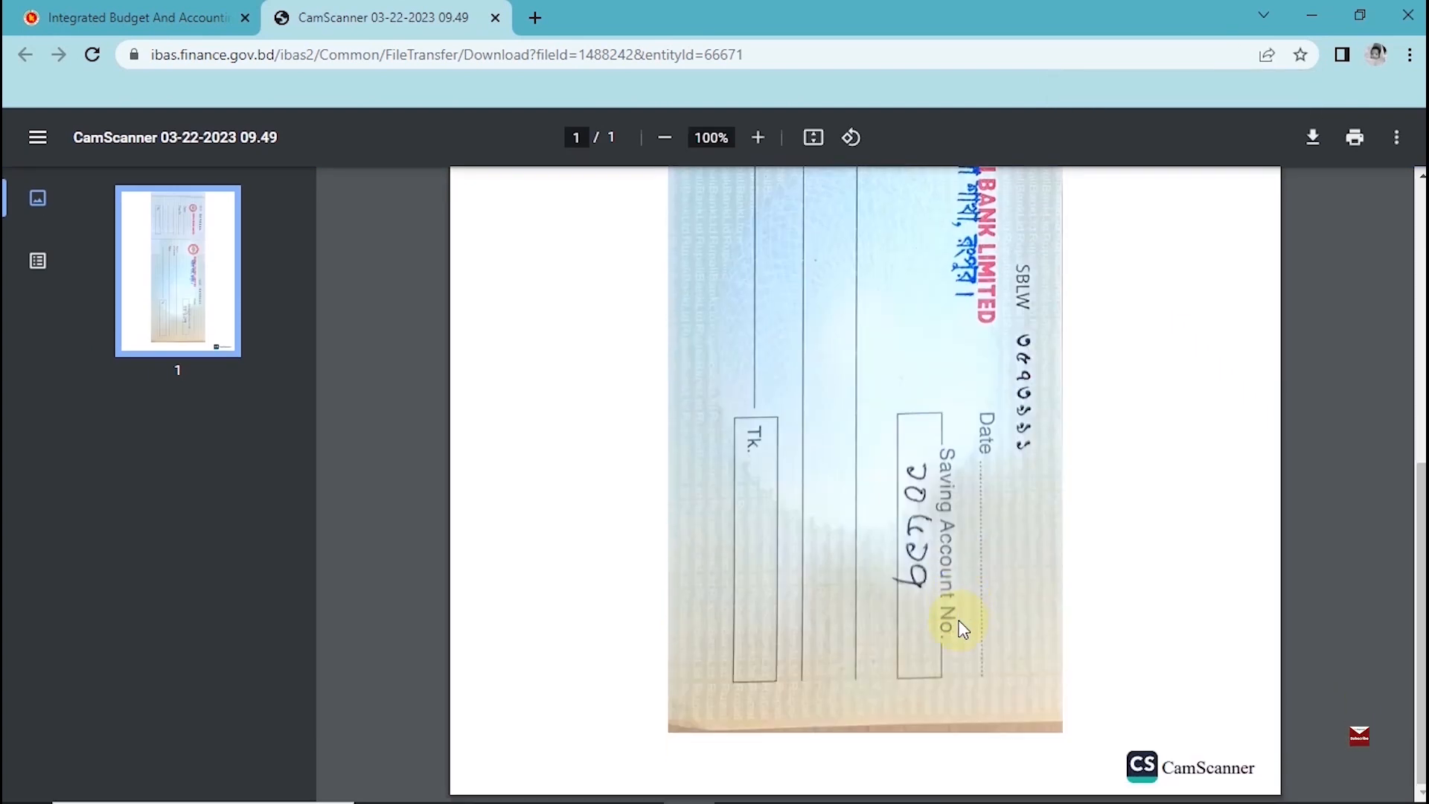
scroll(982, 638, up, 8)
click(491, 18)
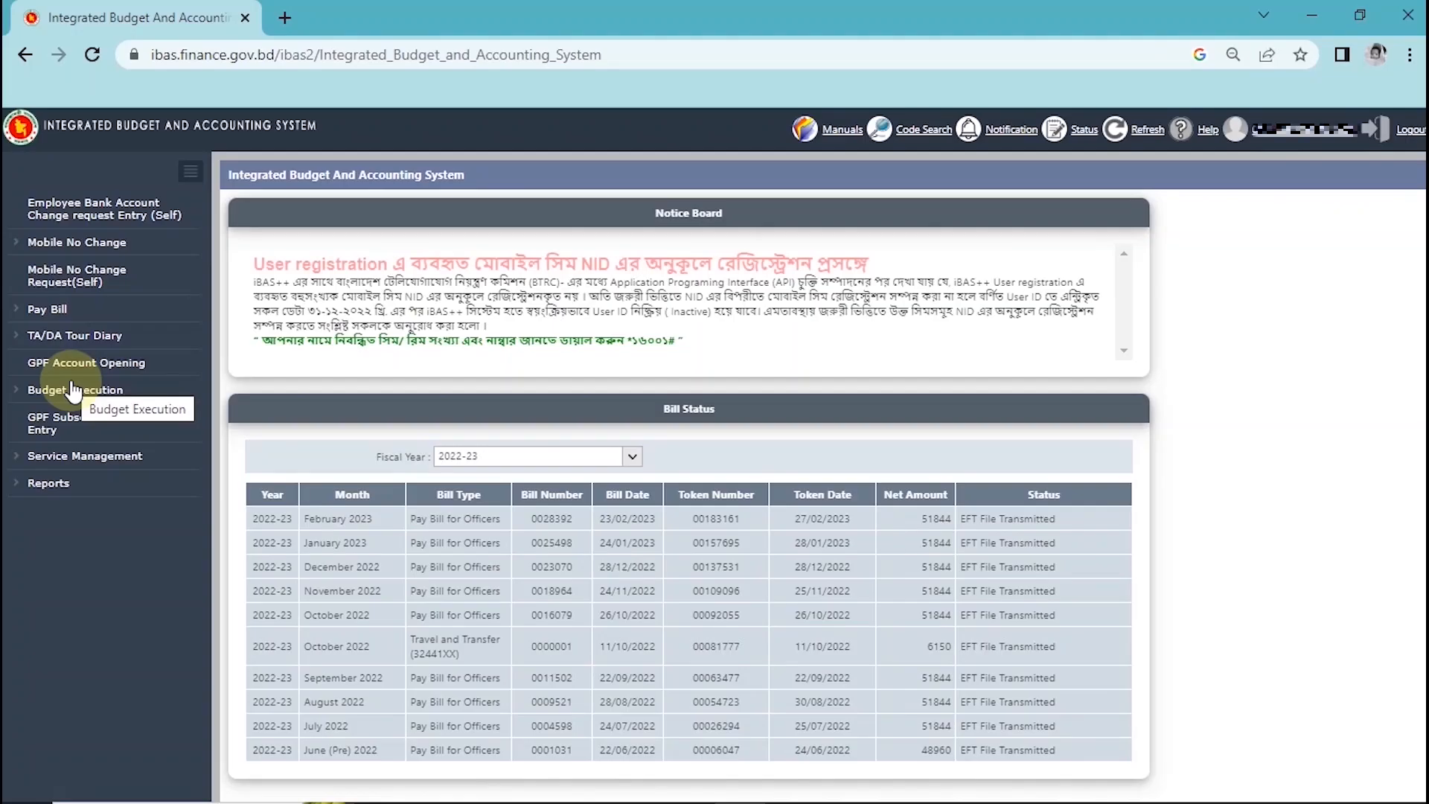
Step: Open the Employee Bank Account Change Request Forward (By DDO) page under Budget Execution and search for the request by the employee's national ID number
click(21, 394)
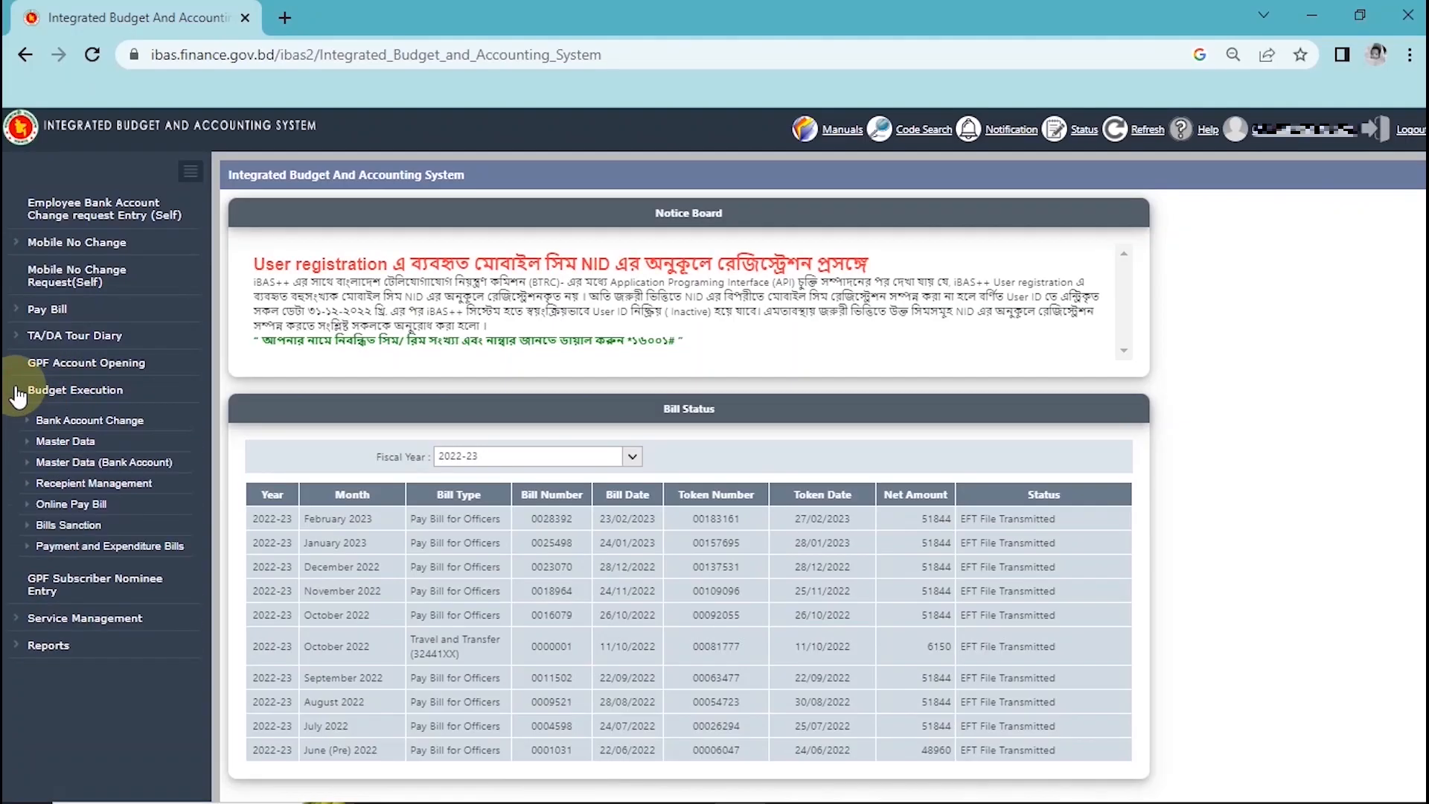
click(74, 422)
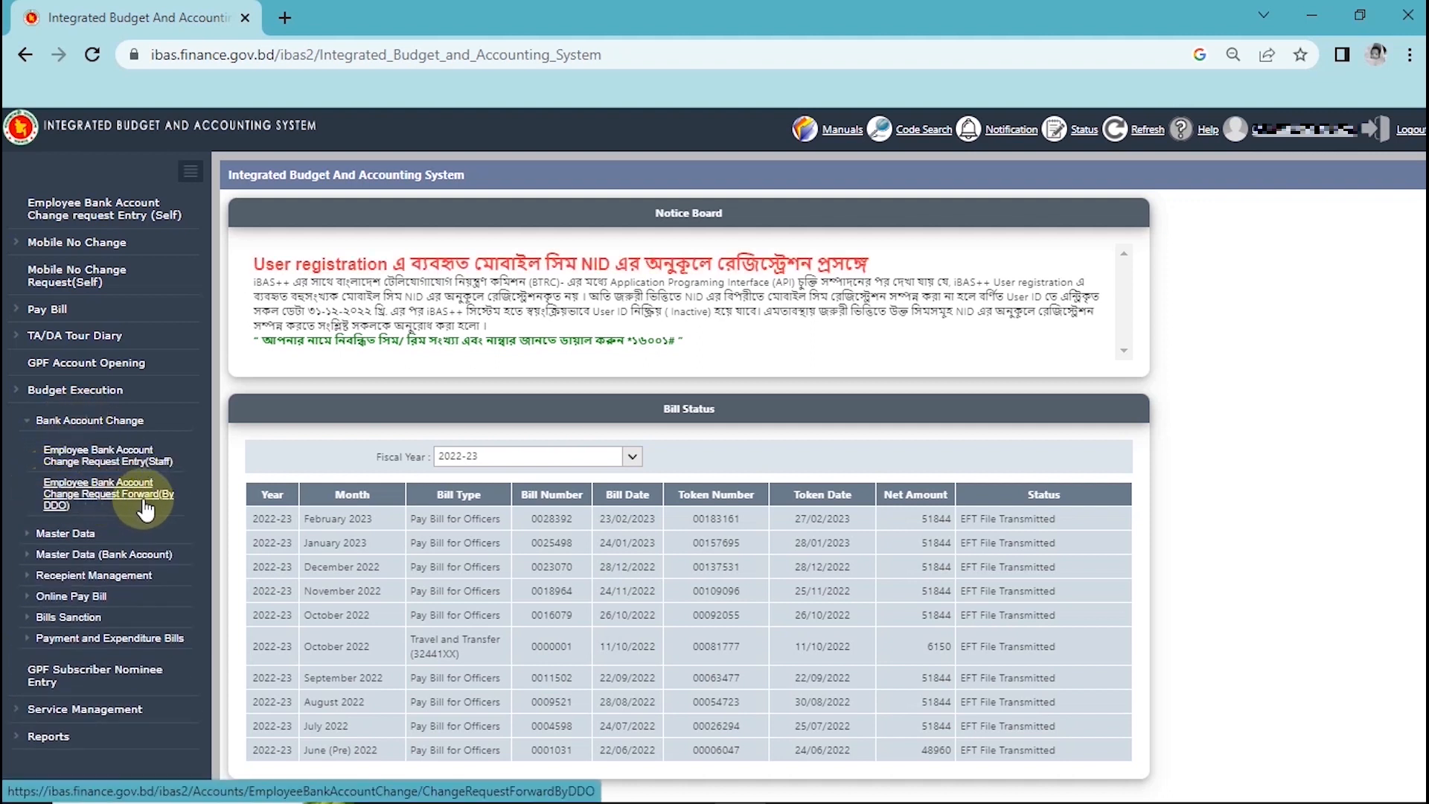
click(92, 503)
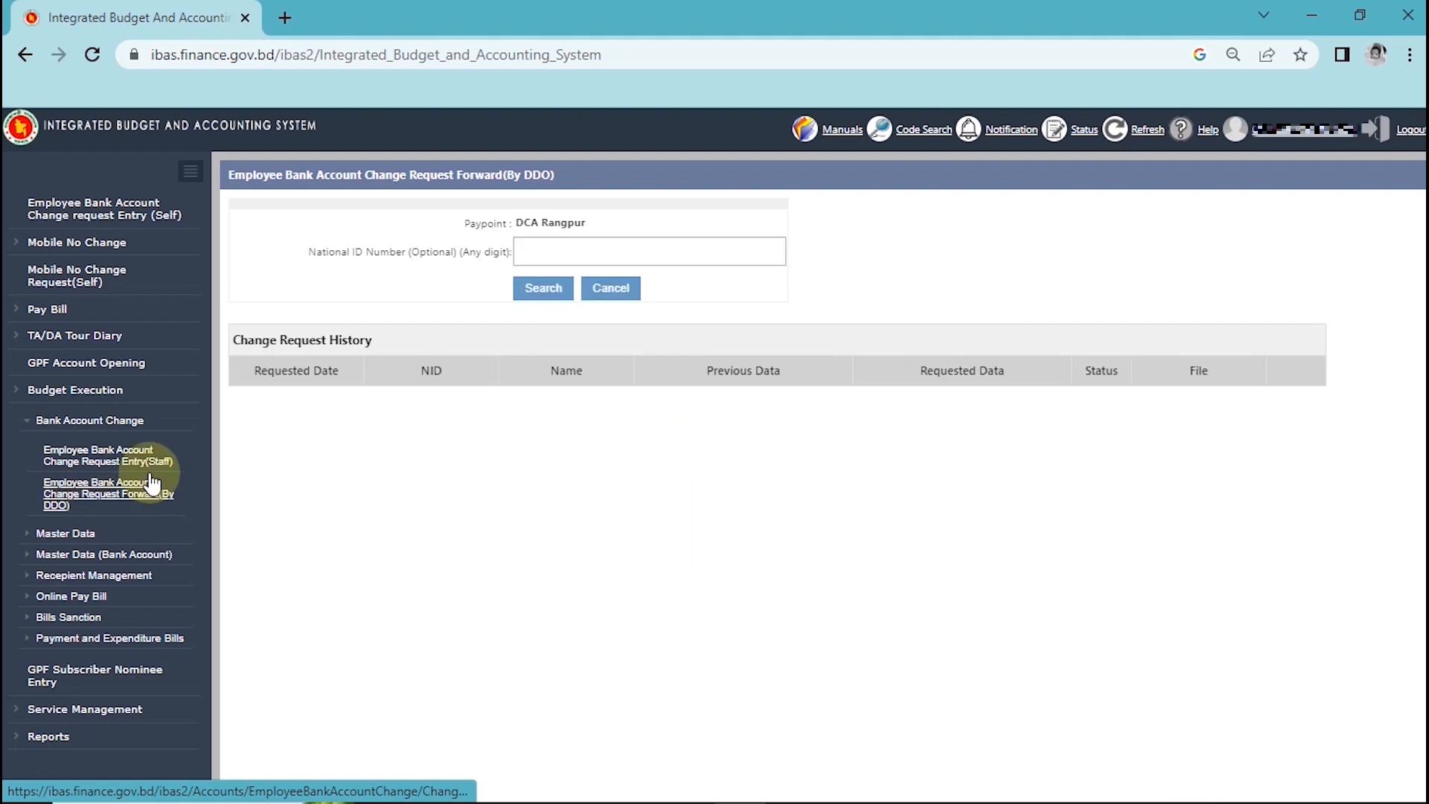
click(548, 250)
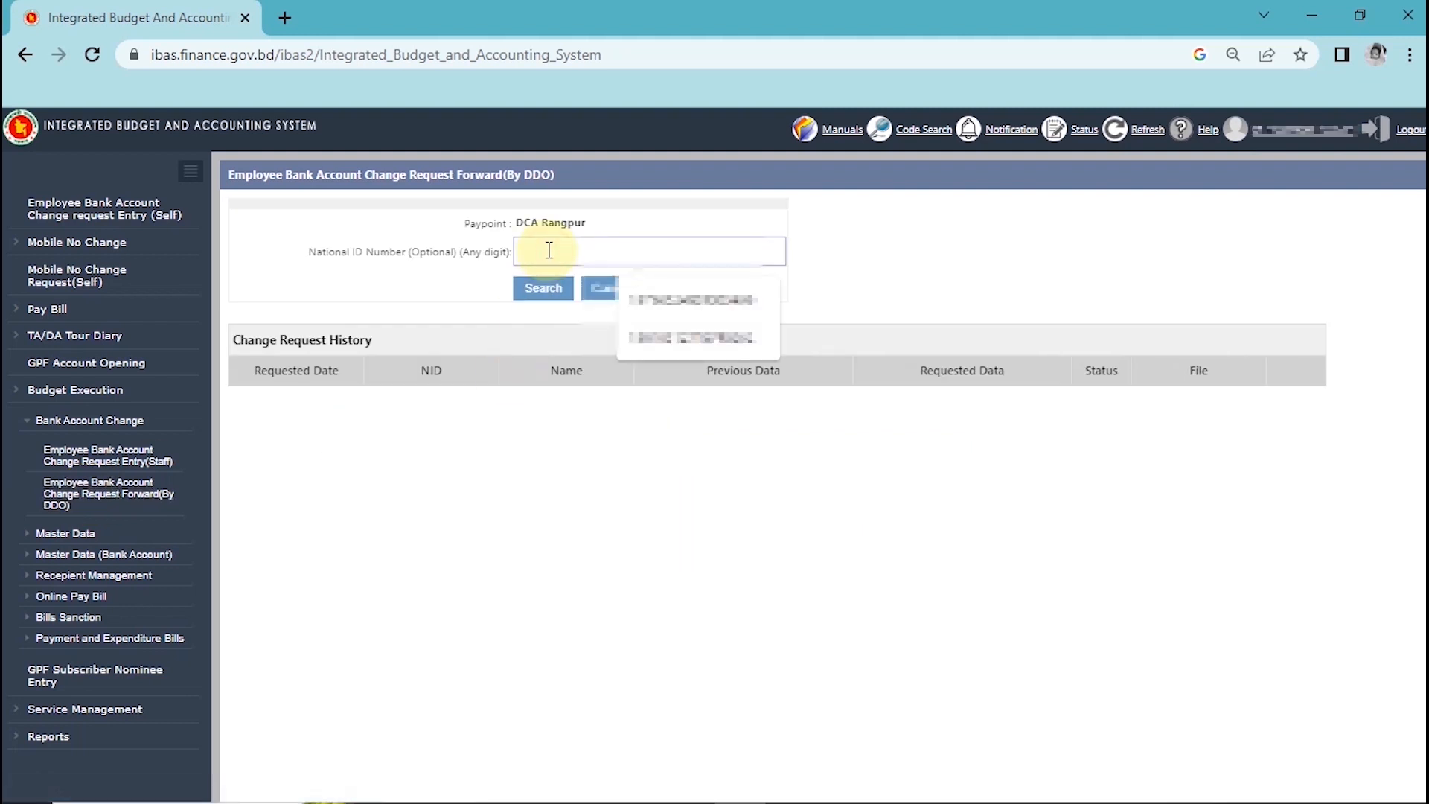
click(704, 305)
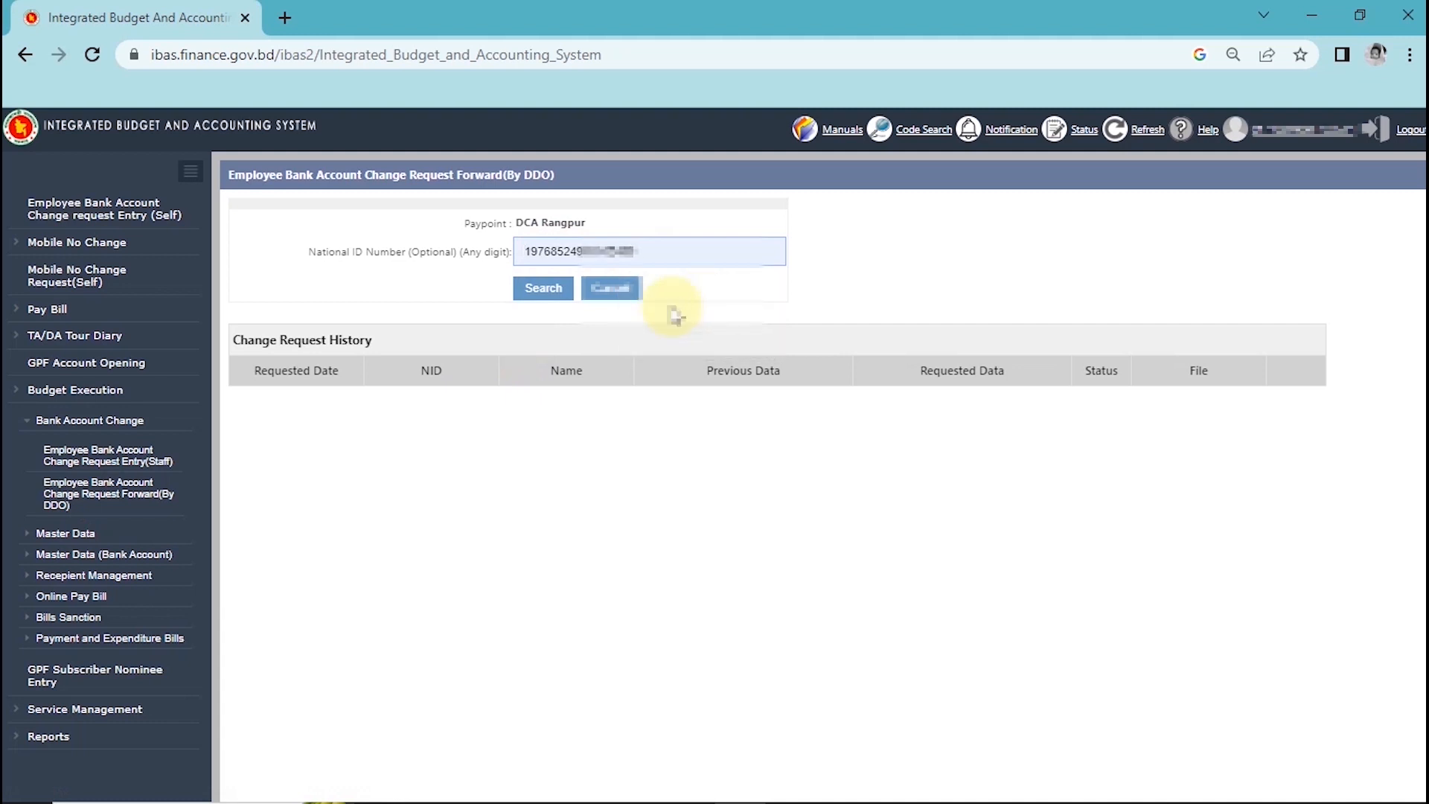
click(539, 294)
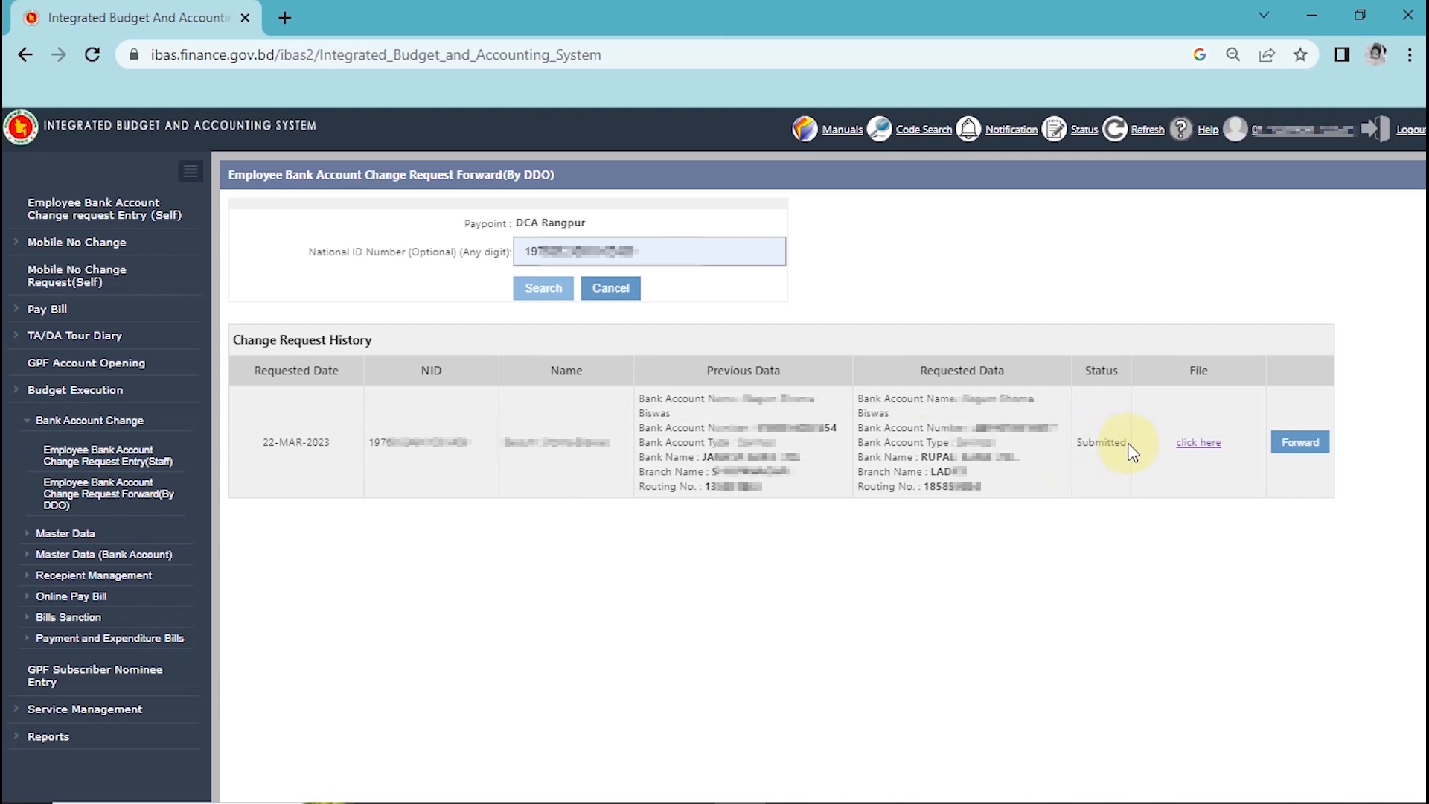
Step: Forward the employee's submitted bank account change request as DDO, confirming the action and closing the information message
click(1302, 446)
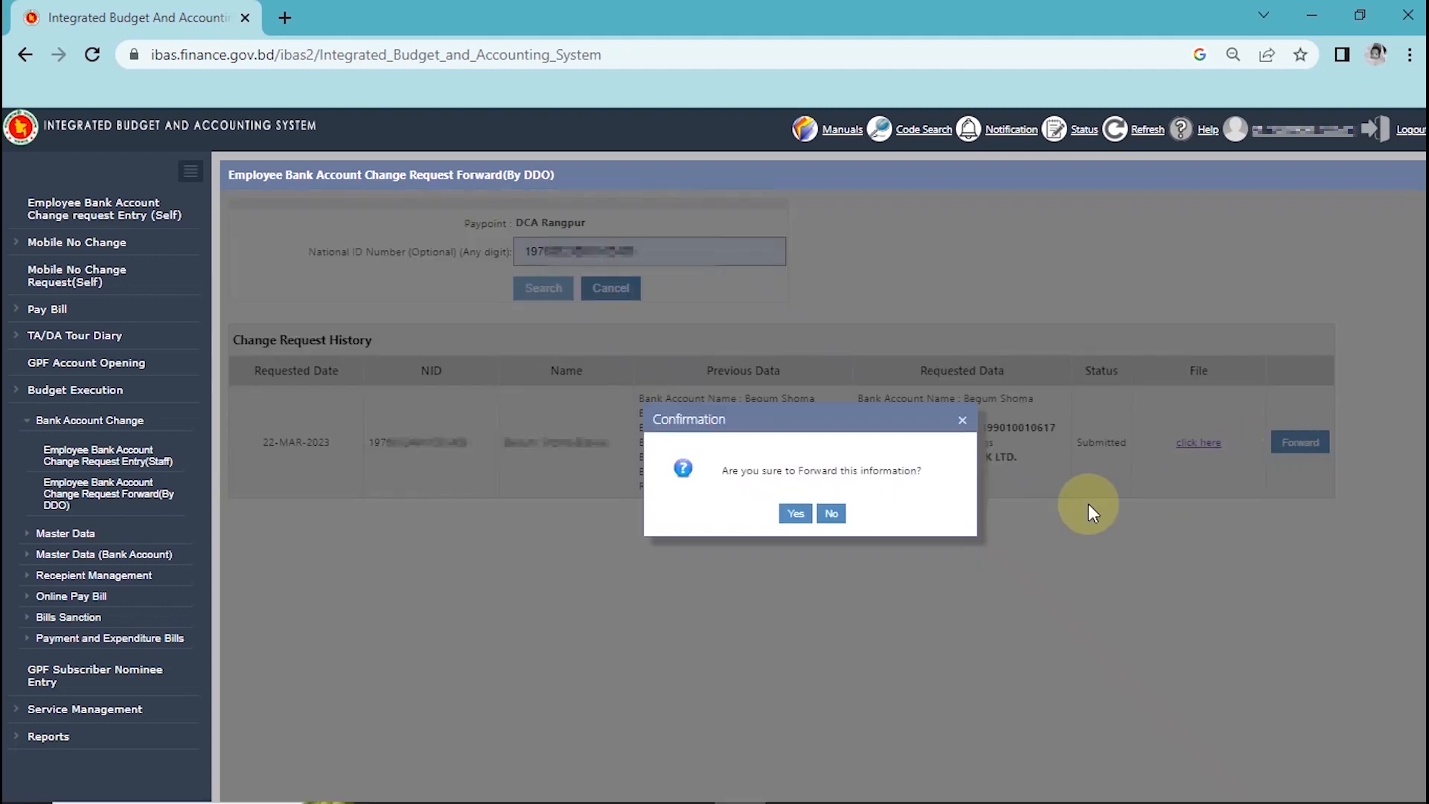
click(796, 513)
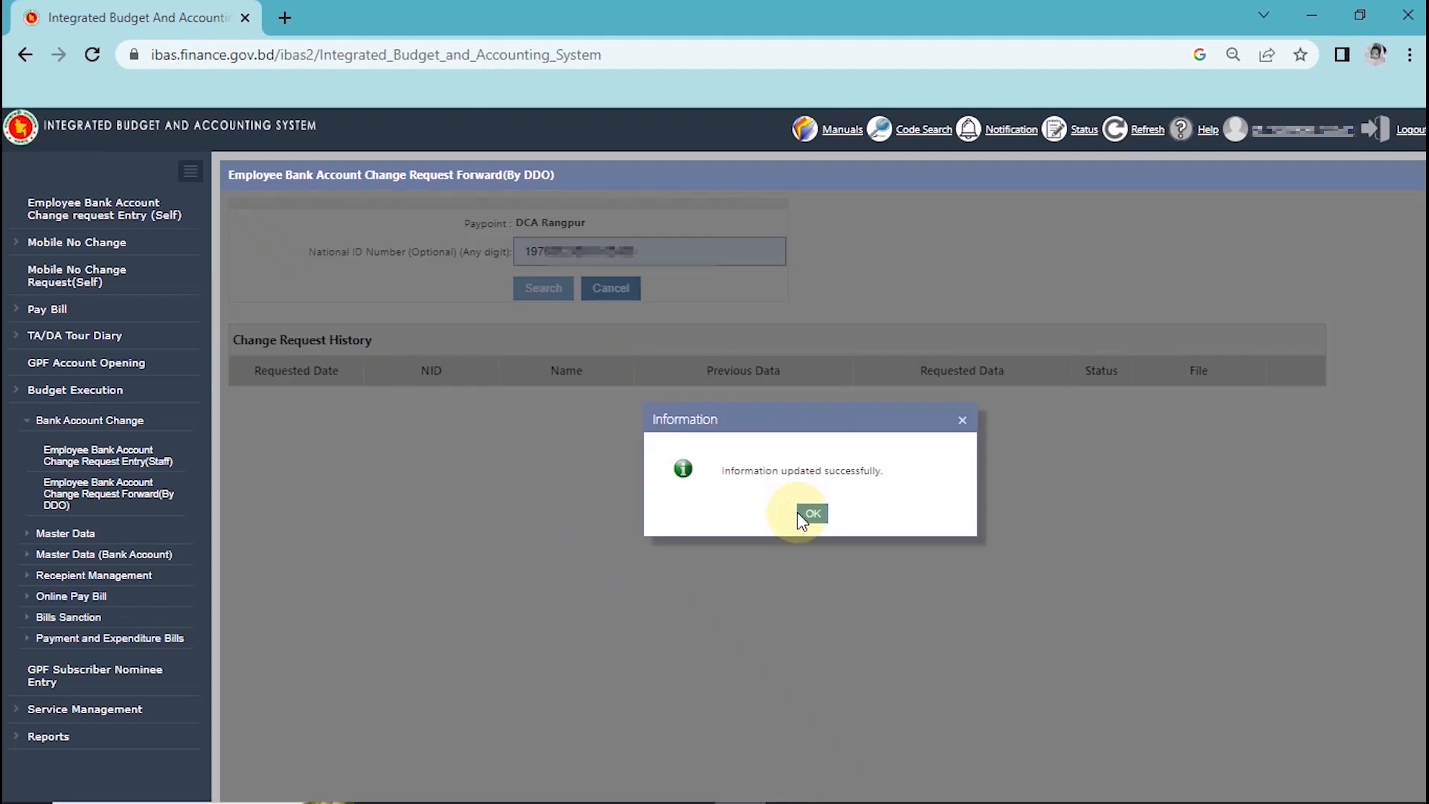
click(819, 512)
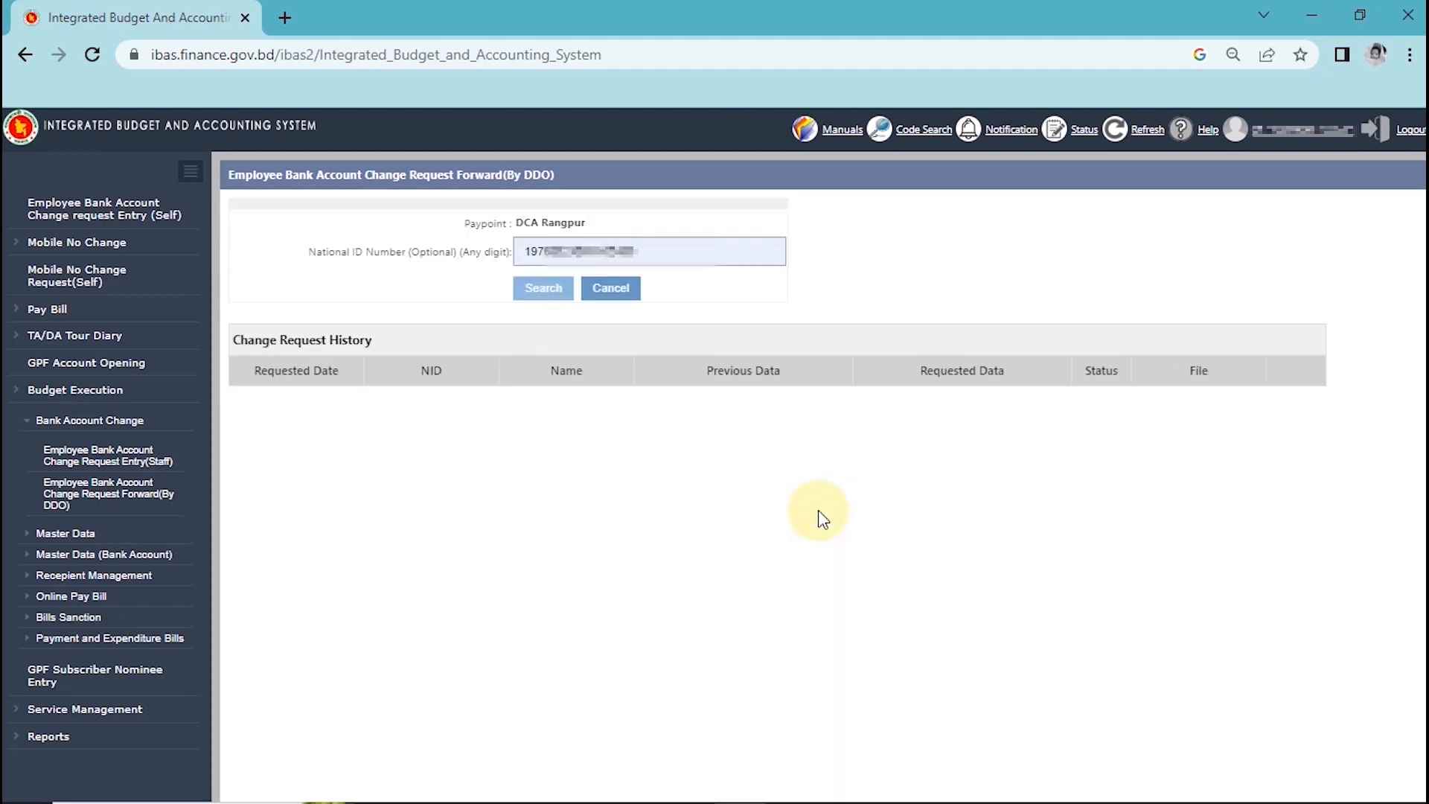